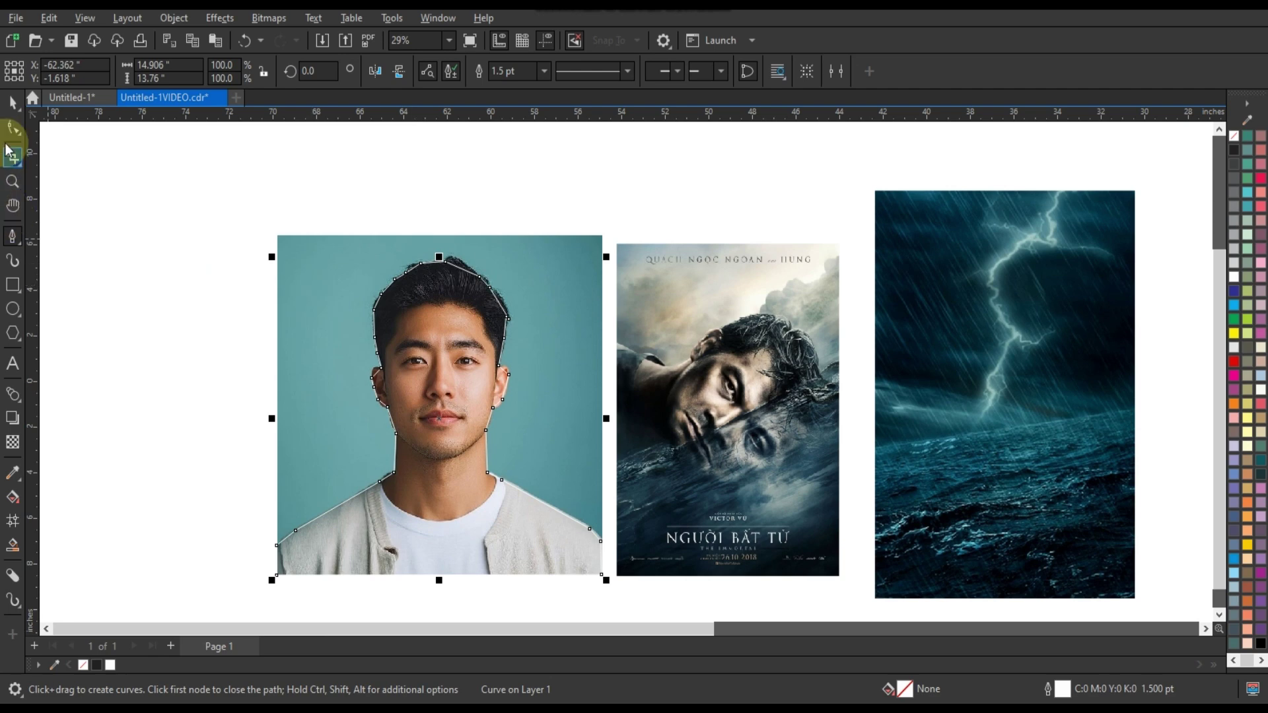
Bend the straight segments of the traced portrait outline into curves that follow the top and upper right of the hair.
{"action": "left_click", "coordinate": [12, 129]}
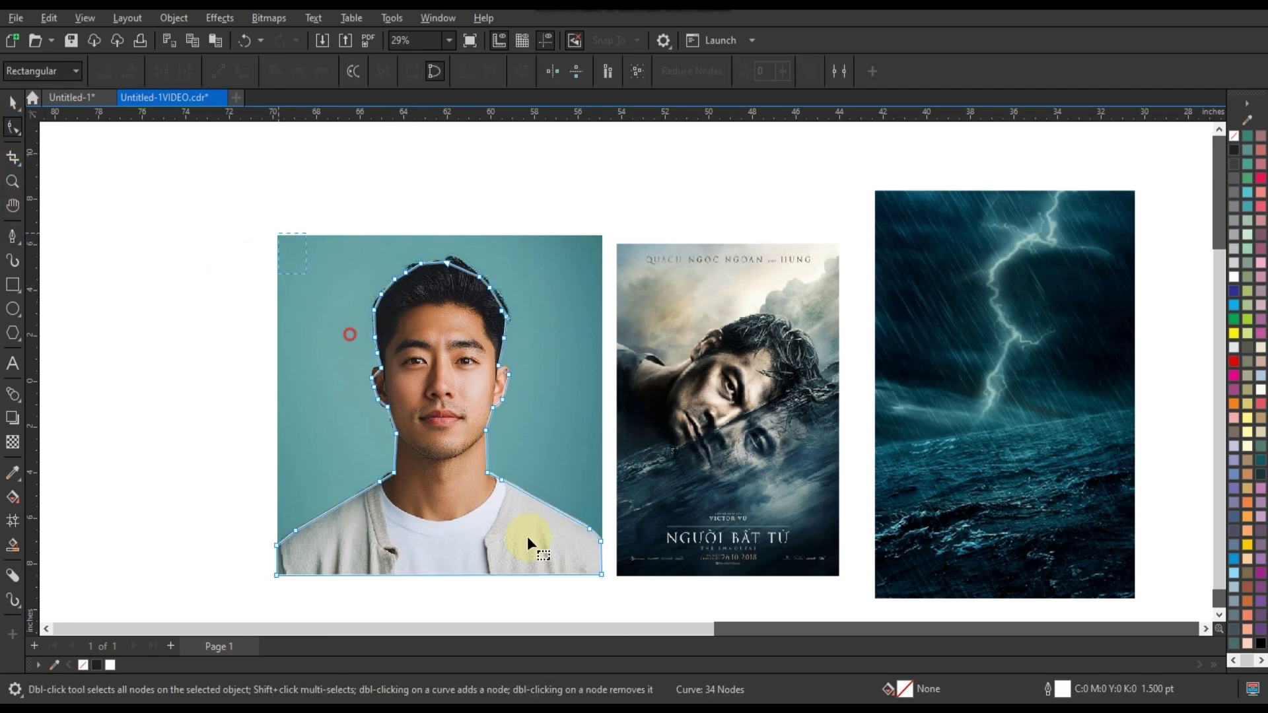
{"action": "scroll", "coordinate": [455, 253], "scroll_direction": "up", "scroll_amount": 5}
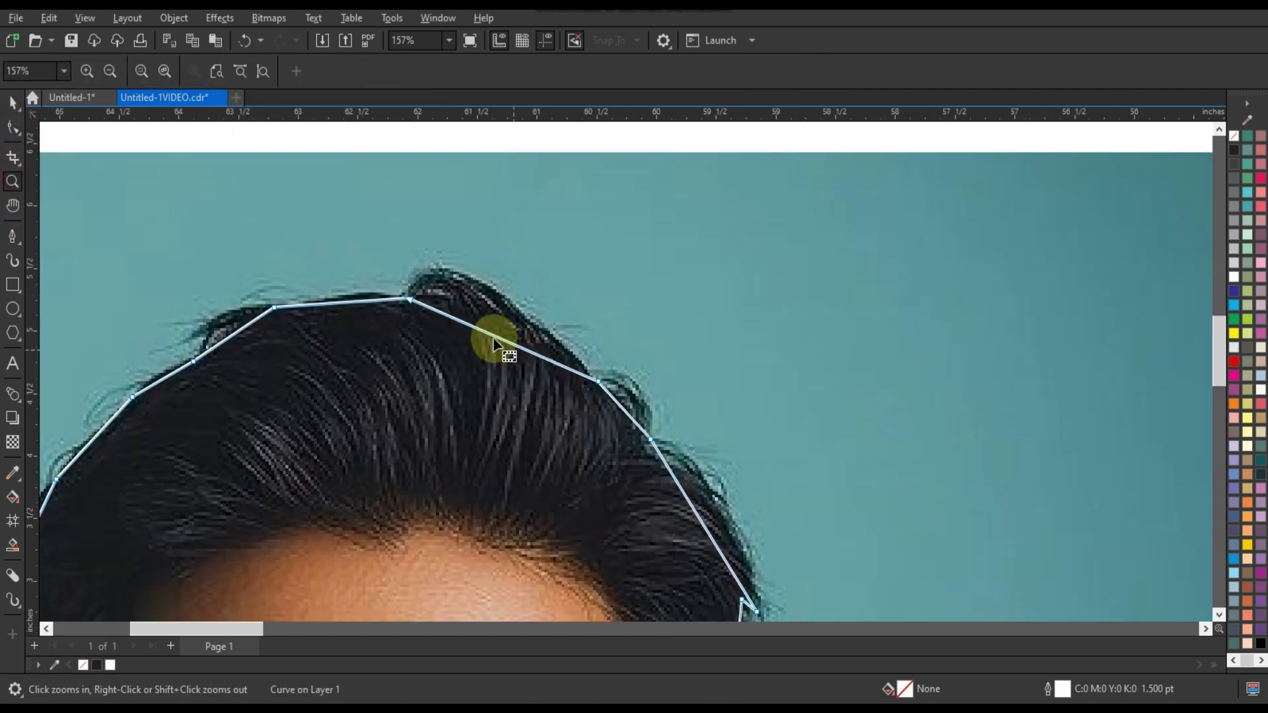
{"action": "left_click_drag", "start_coordinate": [495, 339], "coordinate": [476, 293]}
{"action": "left_click_drag", "start_coordinate": [623, 409], "coordinate": [634, 397]}
{"action": "left_click_drag", "start_coordinate": [231, 336], "coordinate": [224, 324]}
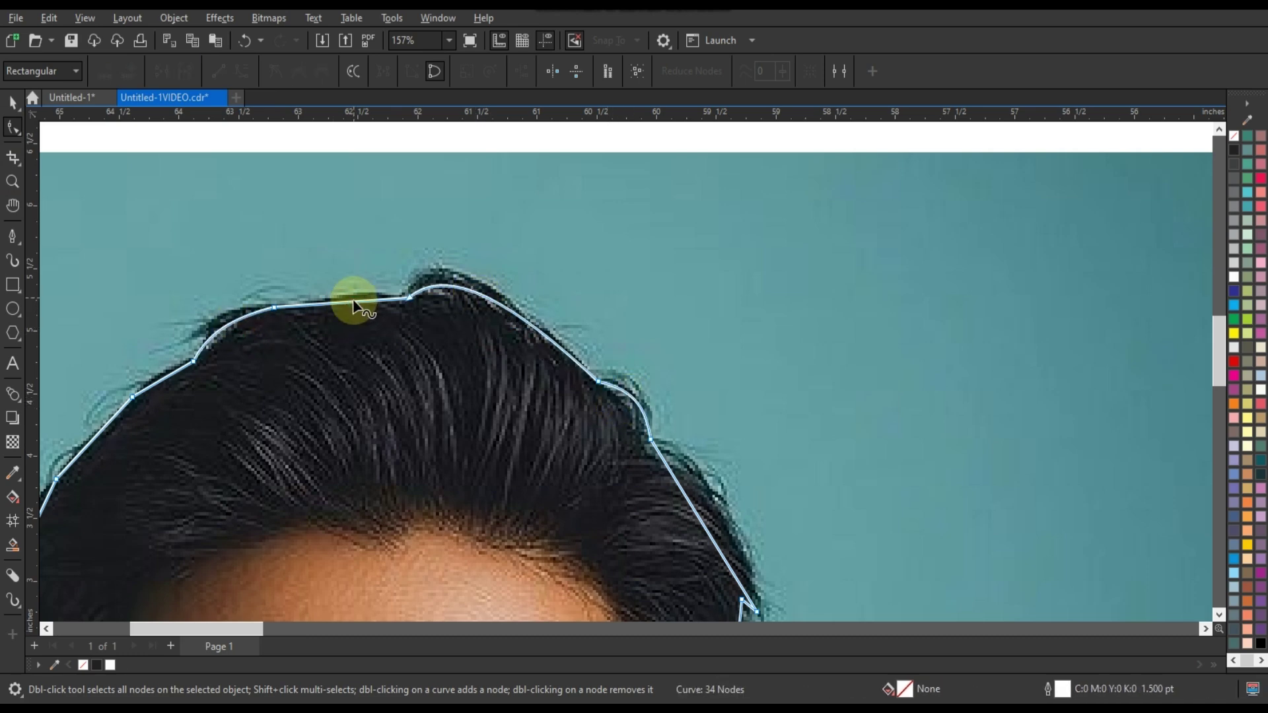
{"action": "left_click_drag", "start_coordinate": [353, 302], "coordinate": [351, 297]}
{"action": "left_click_drag", "start_coordinate": [695, 512], "coordinate": [722, 504]}
{"action": "scroll", "coordinate": [729, 423], "scroll_direction": "down", "scroll_amount": 2}
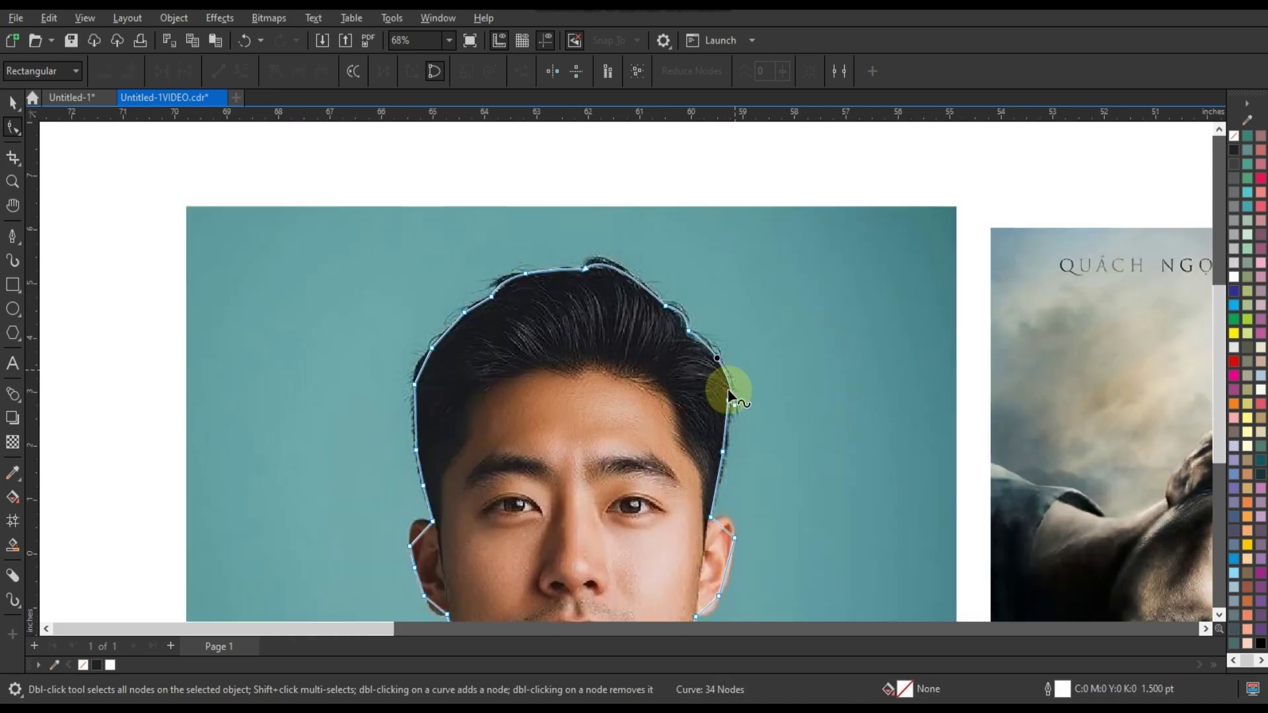
Curve the outline segments around both ears and along the jaw on the right side of the face.
{"action": "scroll", "coordinate": [730, 396], "scroll_direction": "up", "scroll_amount": 2}
{"action": "left_click_drag", "start_coordinate": [747, 551], "coordinate": [759, 523]}
{"action": "left_click", "coordinate": [1220, 616]}
{"action": "left_click", "coordinate": [1220, 617]}
{"action": "left_click_drag", "start_coordinate": [752, 348], "coordinate": [758, 350]}
{"action": "left_click_drag", "start_coordinate": [717, 413], "coordinate": [725, 421]}
{"action": "left_click_drag", "start_coordinate": [675, 497], "coordinate": [683, 497]}
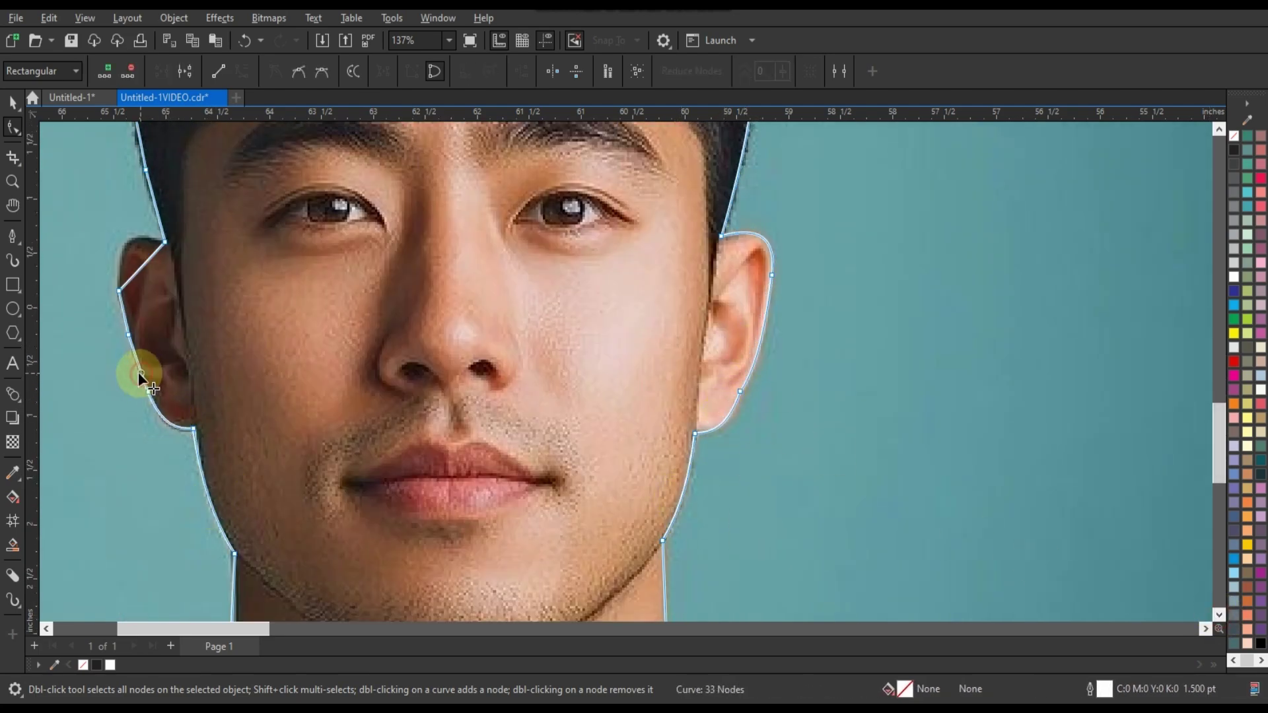
{"action": "left_click_drag", "start_coordinate": [140, 267], "coordinate": [123, 251]}
Curve the portrait outline along the left side of the hair.
{"action": "scroll", "coordinate": [212, 234], "scroll_direction": "down", "scroll_amount": 2}
{"action": "scroll", "coordinate": [136, 203], "scroll_direction": "up", "scroll_amount": 3}
{"action": "scroll", "coordinate": [192, 320], "scroll_direction": "down", "scroll_amount": 2}
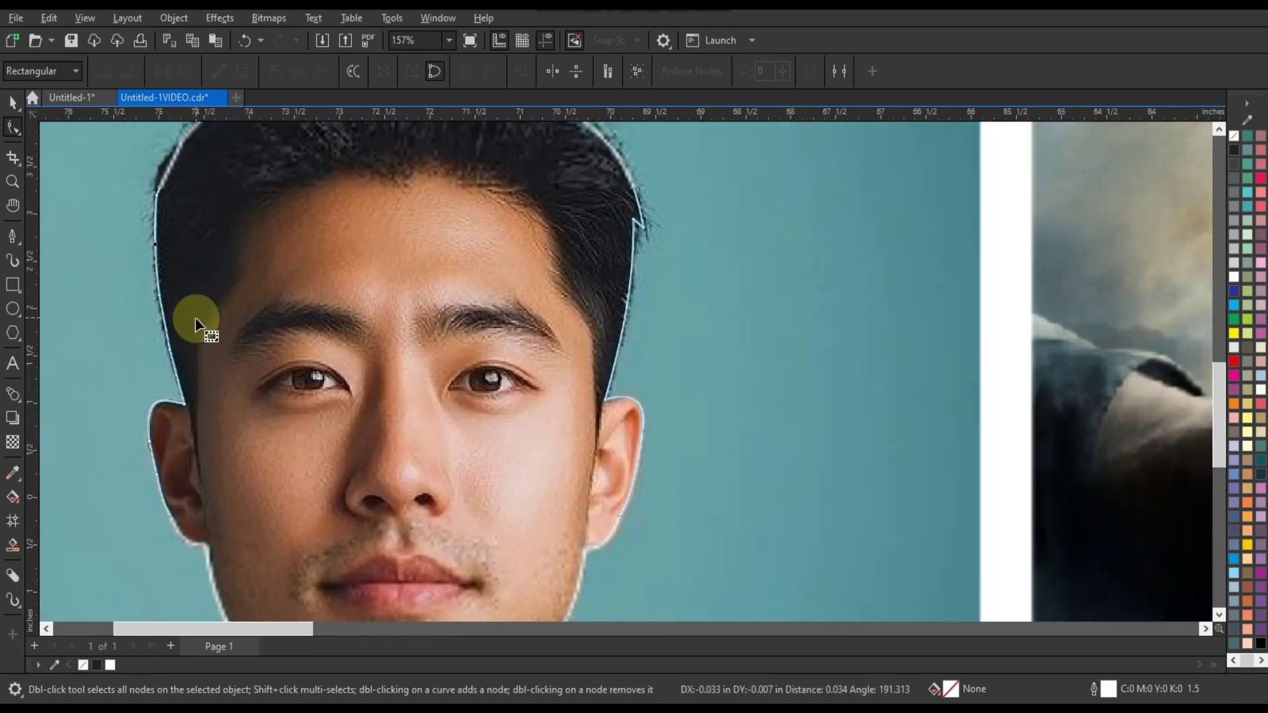
{"action": "scroll", "coordinate": [142, 240], "scroll_direction": "up", "scroll_amount": 3}
{"action": "scroll", "coordinate": [240, 310], "scroll_direction": "down", "scroll_amount": 1}
{"action": "scroll", "coordinate": [213, 232], "scroll_direction": "down", "scroll_amount": 1}
{"action": "scroll", "coordinate": [212, 232], "scroll_direction": "up", "scroll_amount": 1}
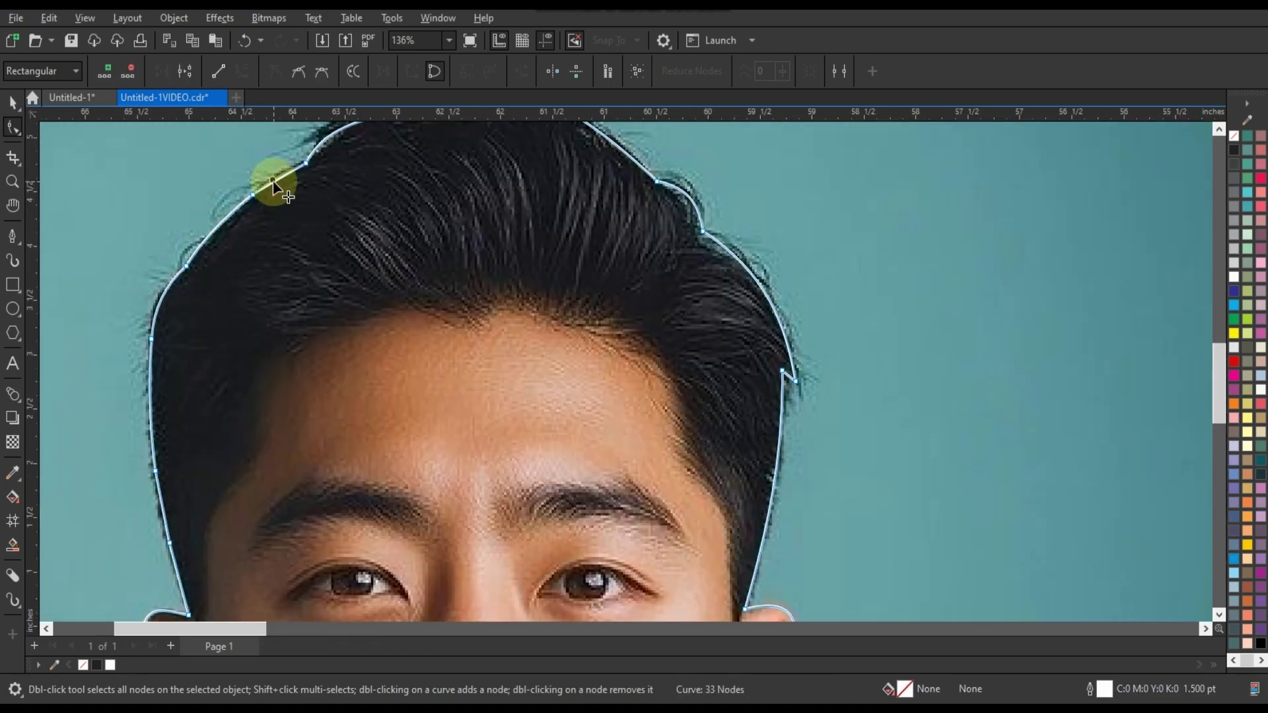
Adjust the outline segments along the neck and both shoulders to match the cardigan's edges.
{"action": "scroll", "coordinate": [303, 212], "scroll_direction": "down", "scroll_amount": 3}
{"action": "scroll", "coordinate": [427, 466], "scroll_direction": "up", "scroll_amount": 1}
{"action": "scroll", "coordinate": [426, 467], "scroll_direction": "up", "scroll_amount": 3}
{"action": "scroll", "coordinate": [487, 345], "scroll_direction": "down", "scroll_amount": 2}
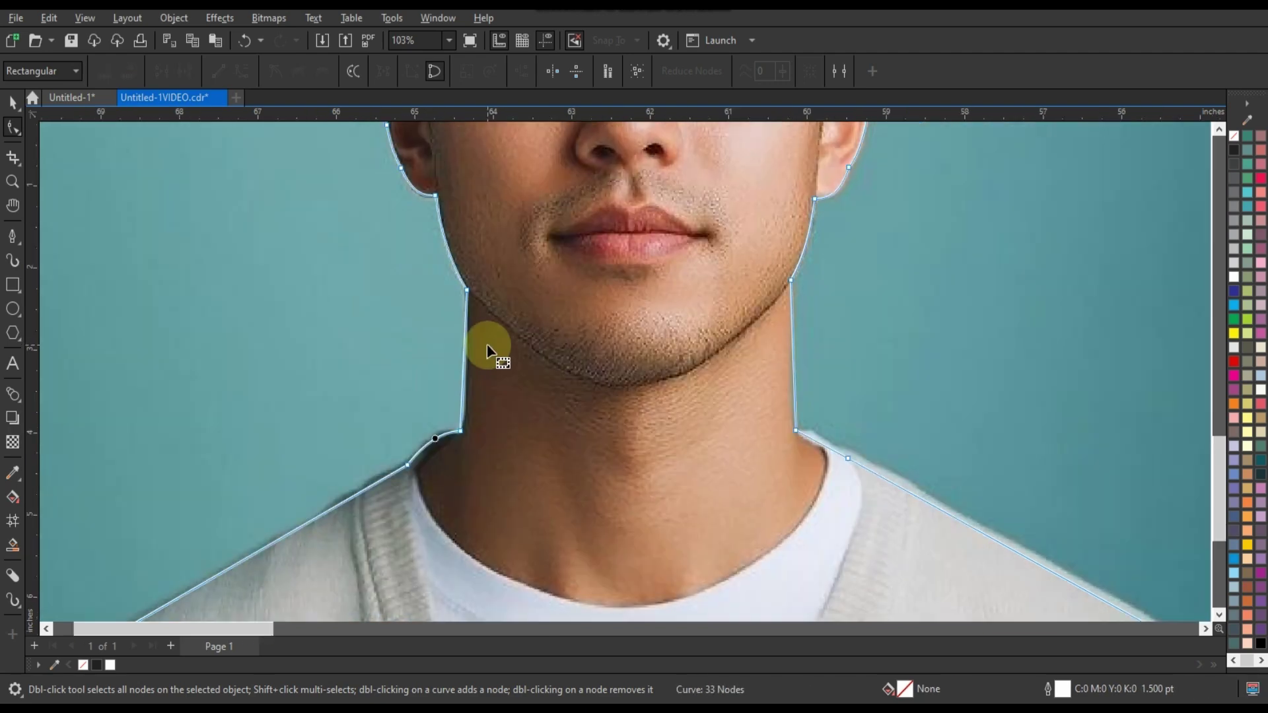
{"action": "left_click", "coordinate": [215, 550]}
{"action": "left_click_drag", "start_coordinate": [754, 436], "coordinate": [752, 432]}
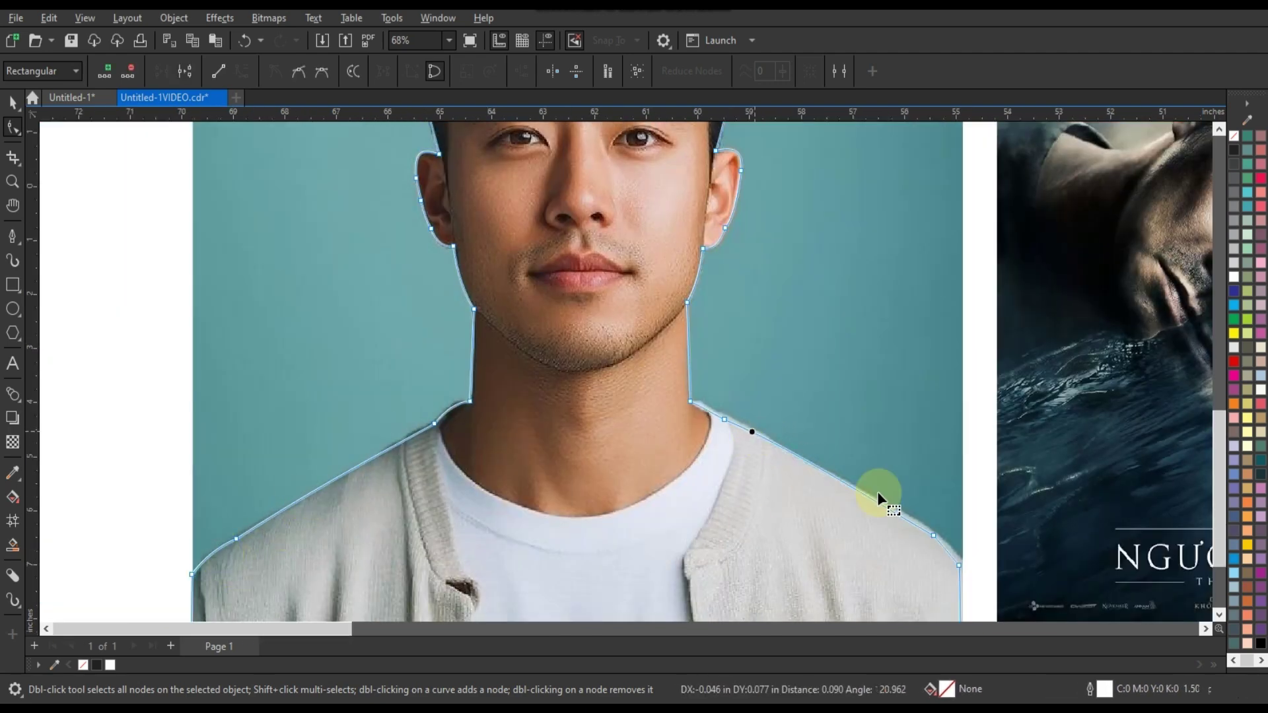
{"action": "scroll", "coordinate": [947, 540], "scroll_direction": "up", "scroll_amount": 3}
{"action": "left_click_drag", "start_coordinate": [936, 565], "coordinate": [942, 559]}
{"action": "scroll", "coordinate": [465, 532], "scroll_direction": "down", "scroll_amount": 5}
{"action": "key", "text": "ctrl+z"}
Try a Color Balance on the portrait photo, shifting it towards cyan, magenta (-29) and blue.
{"action": "key", "text": "space"}
{"action": "left_click", "coordinate": [601, 290]}
{"action": "left_click", "coordinate": [496, 291]}
{"action": "left_click", "coordinate": [219, 18]}
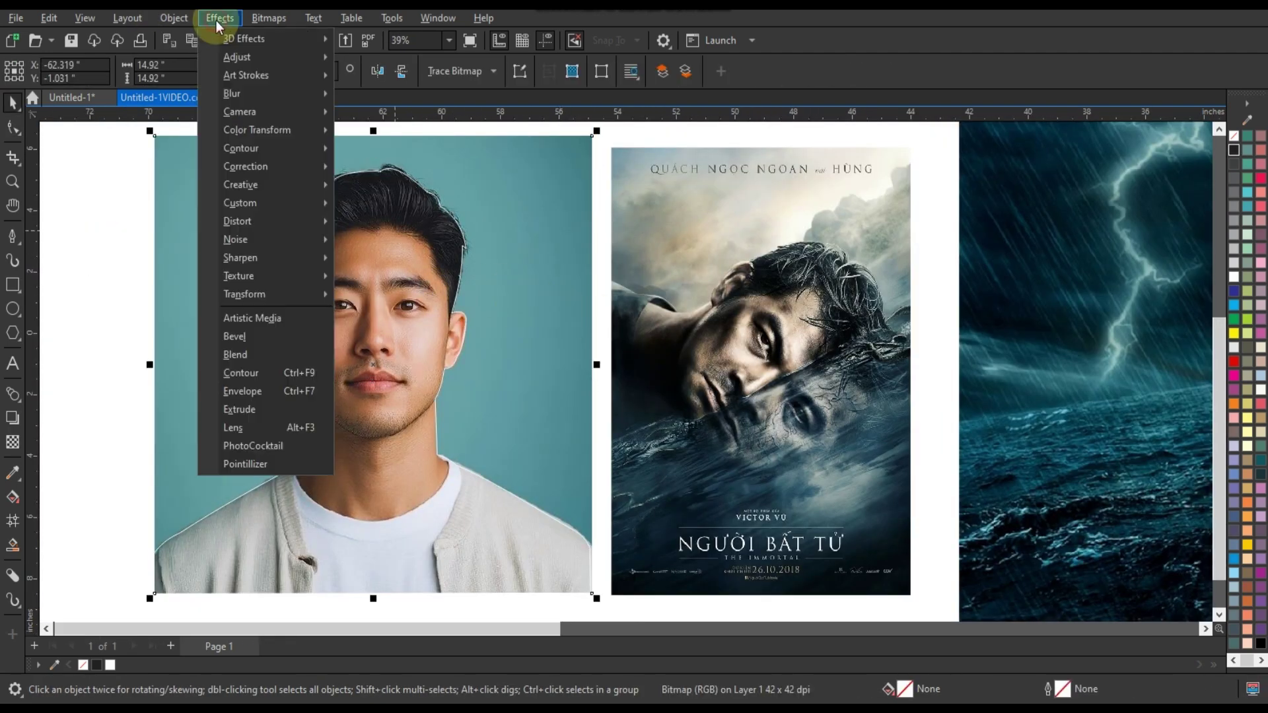
{"action": "mouse_move", "coordinate": [264, 57]}
{"action": "left_click", "coordinate": [408, 205]}
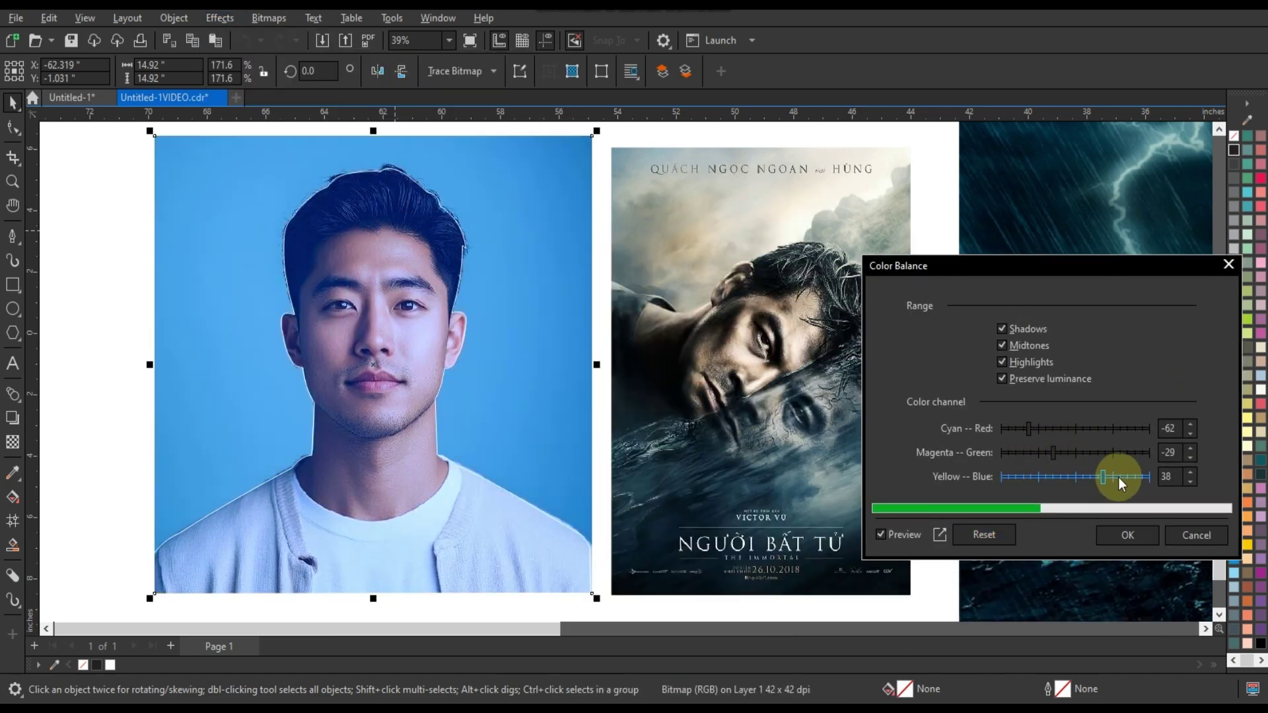
{"action": "left_click_drag", "start_coordinate": [1103, 477], "coordinate": [1098, 477]}
{"action": "left_click_drag", "start_coordinate": [1028, 429], "coordinate": [1015, 429]}
{"action": "left_click", "coordinate": [1126, 536]}
{"action": "left_click", "coordinate": [220, 17]}
{"action": "mouse_move", "coordinate": [244, 57]}
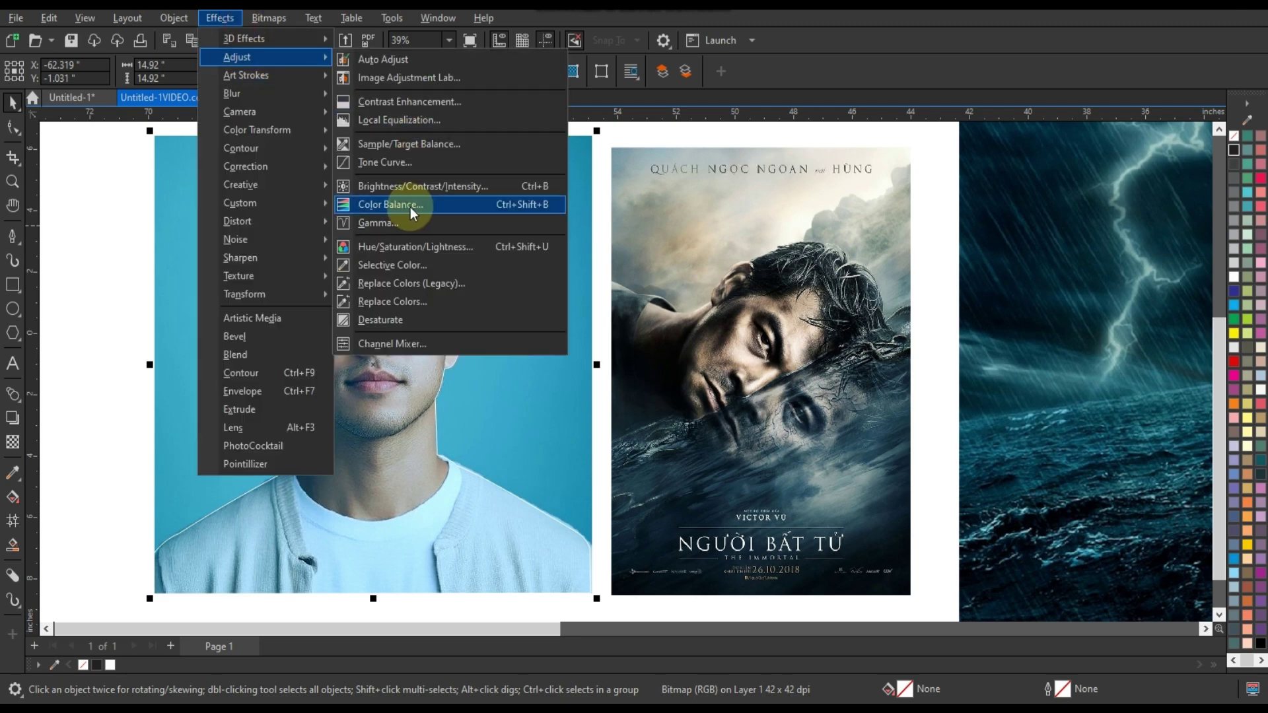
{"action": "left_click", "coordinate": [413, 206]}
{"action": "left_click_drag", "start_coordinate": [646, 216], "coordinate": [910, 262]}
{"action": "left_click", "coordinate": [858, 530]}
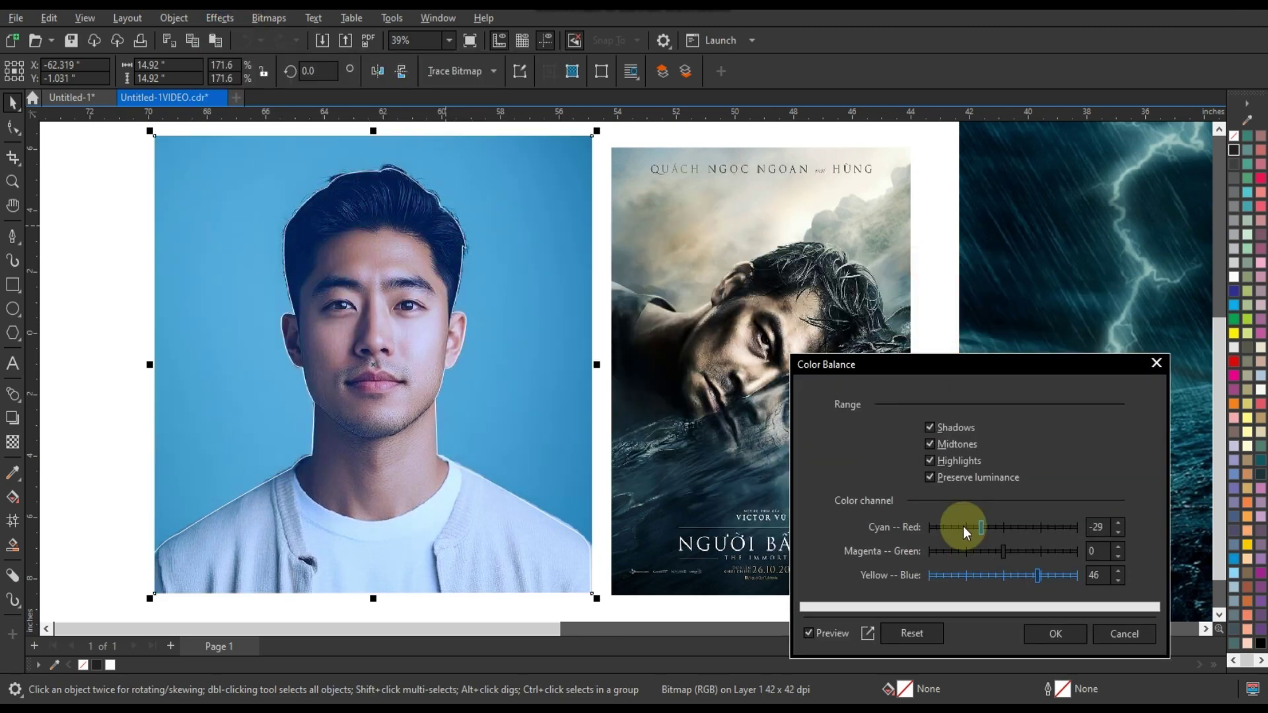
{"action": "left_click", "coordinate": [1126, 632]}
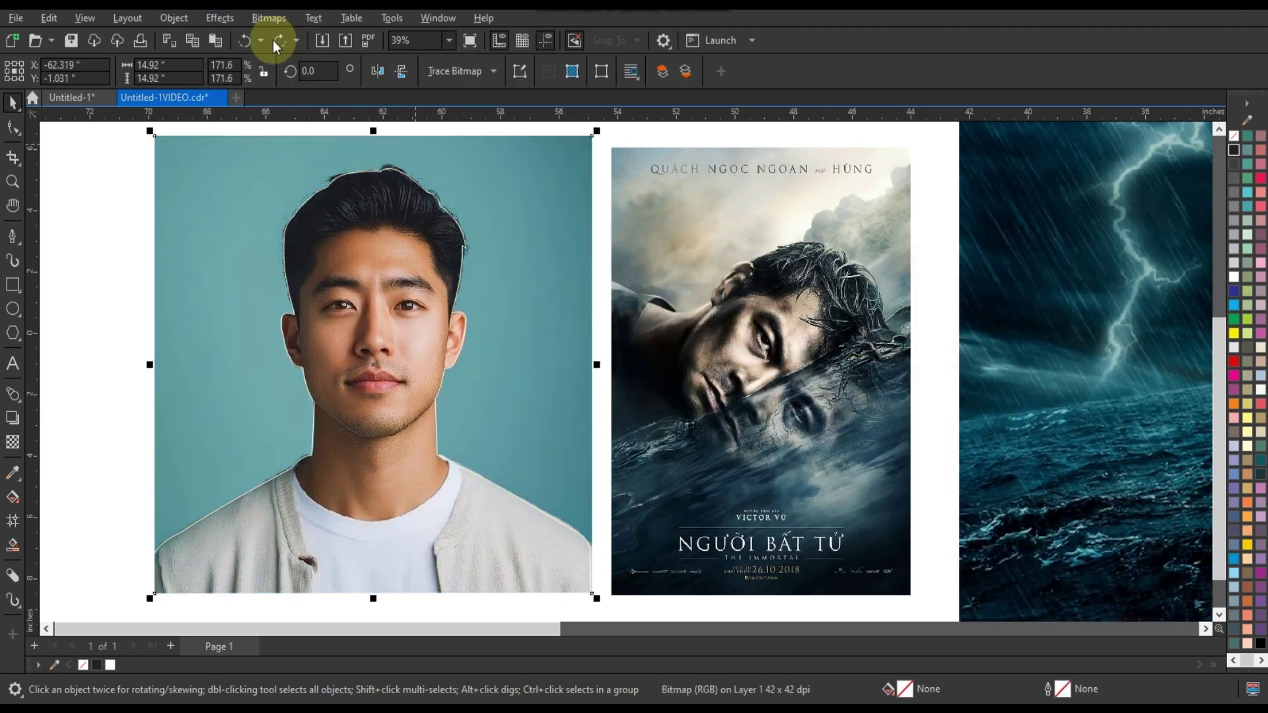
Darken the portrait photo's midtones slightly with a Tone Curve on the RGB channel.
{"action": "left_click", "coordinate": [220, 18]}
{"action": "mouse_move", "coordinate": [264, 56]}
{"action": "left_click", "coordinate": [390, 161]}
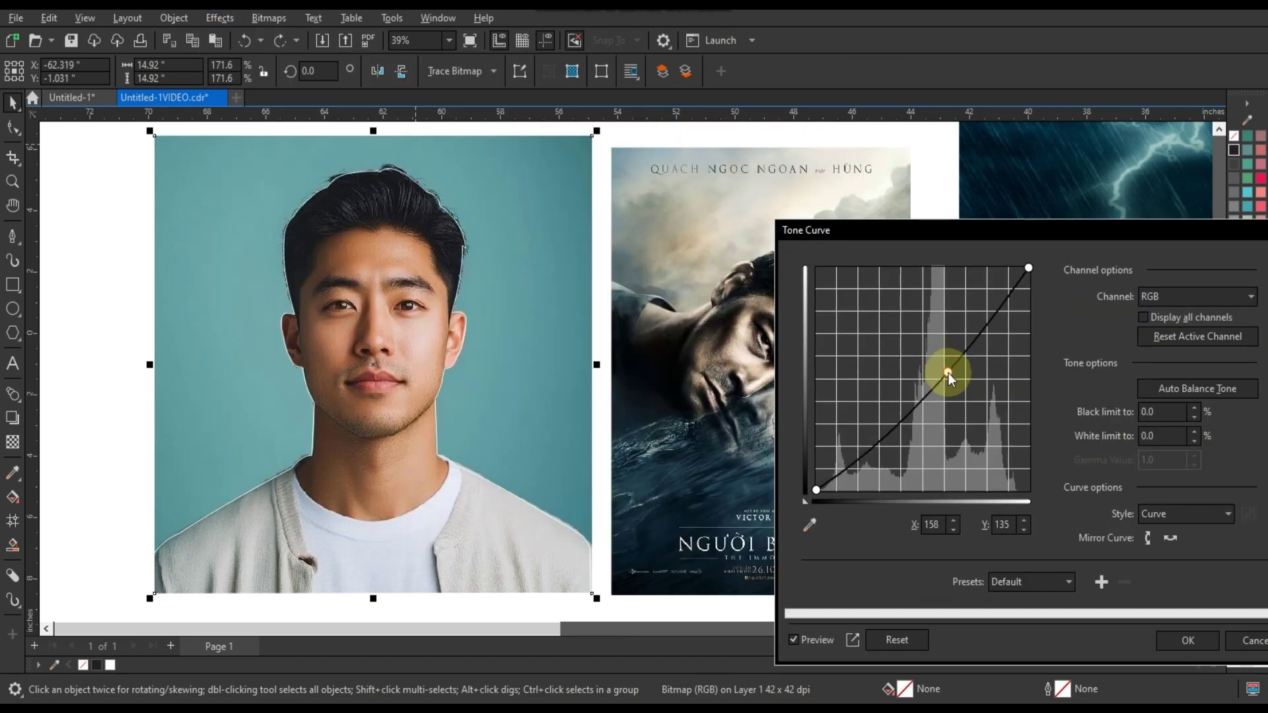
{"action": "mouse_move", "coordinate": [948, 374]}
{"action": "left_mouse_down"}
{"action": "mouse_move", "coordinate": [965, 373]}
{"action": "mouse_move", "coordinate": [953, 366]}
{"action": "left_mouse_up"}
{"action": "left_click", "coordinate": [1188, 640]}
Apply Contrast Enhancement to the portrait photo with the RGB gamma at about 1.26.
{"action": "left_click", "coordinate": [261, 19]}
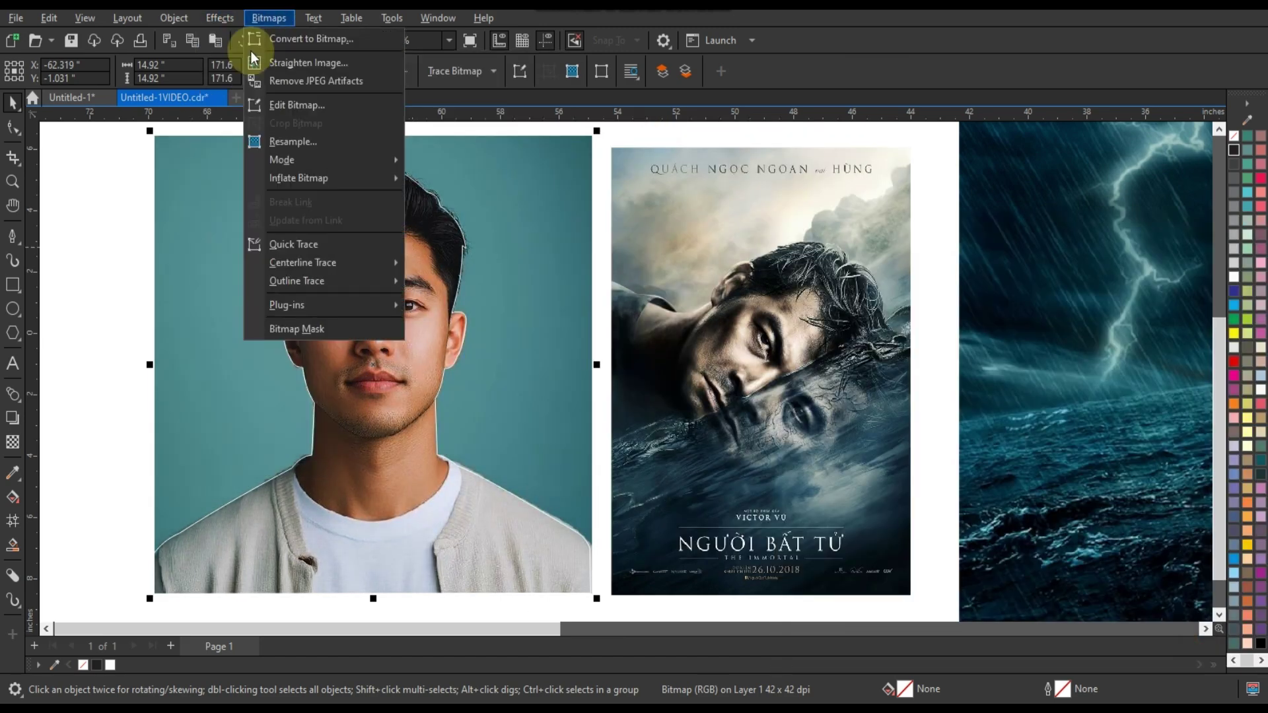
{"action": "mouse_move", "coordinate": [220, 18]}
{"action": "mouse_move", "coordinate": [264, 57]}
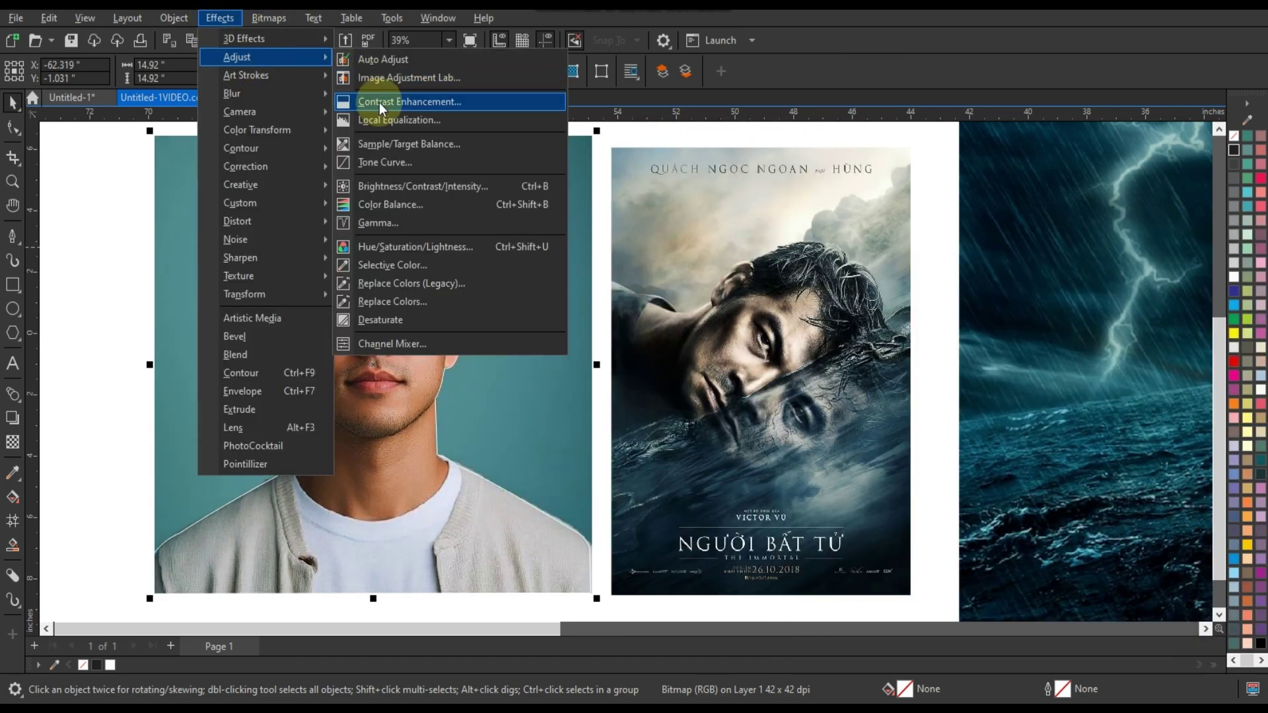
{"action": "left_click", "coordinate": [379, 102]}
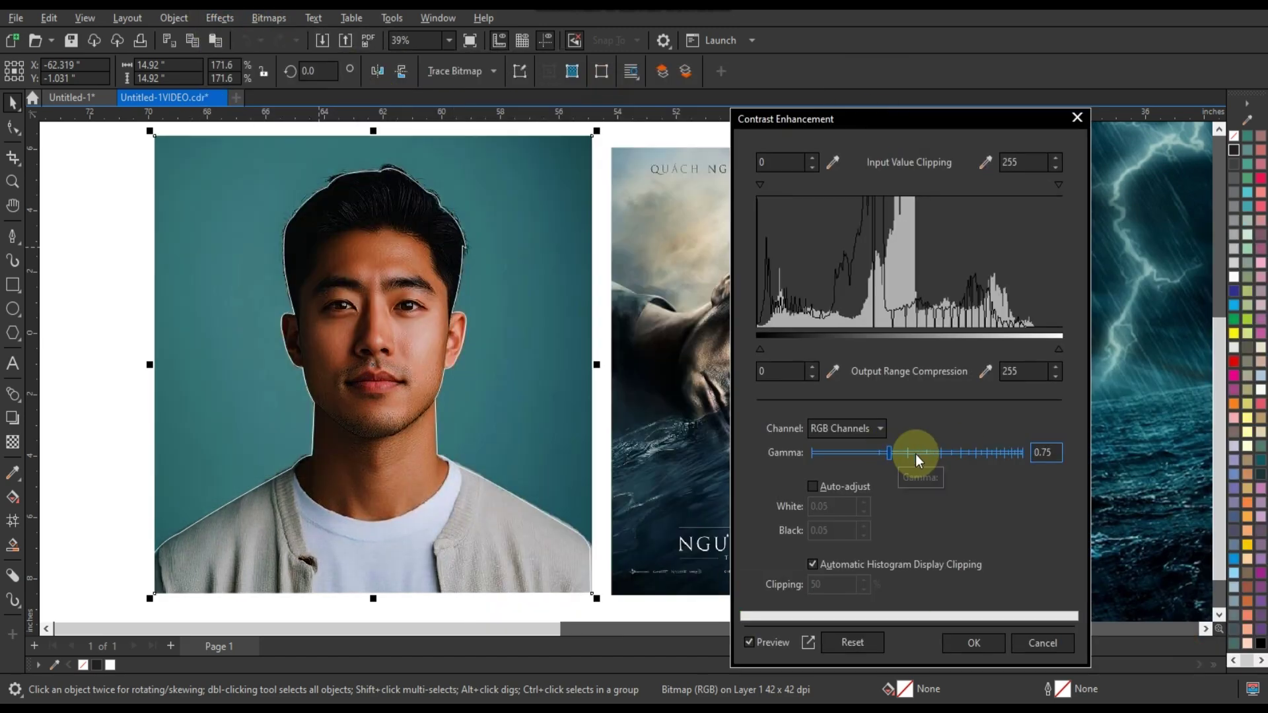
{"action": "left_click_drag", "start_coordinate": [915, 454], "coordinate": [922, 454]}
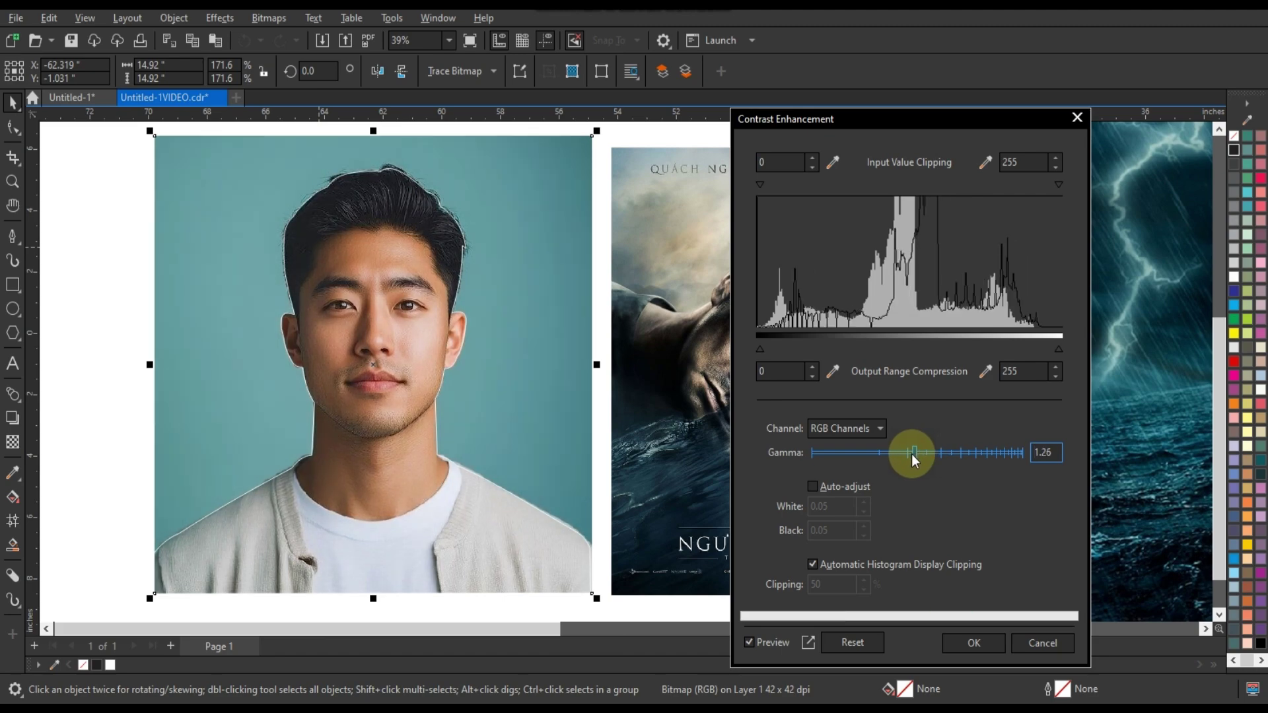
{"action": "left_click", "coordinate": [973, 643]}
Apply a Color Balance to the portrait photo that shifts it towards cyan, with Cyan–Red at -80.
{"action": "left_click", "coordinate": [220, 18]}
{"action": "mouse_move", "coordinate": [264, 56]}
{"action": "left_click", "coordinate": [387, 205]}
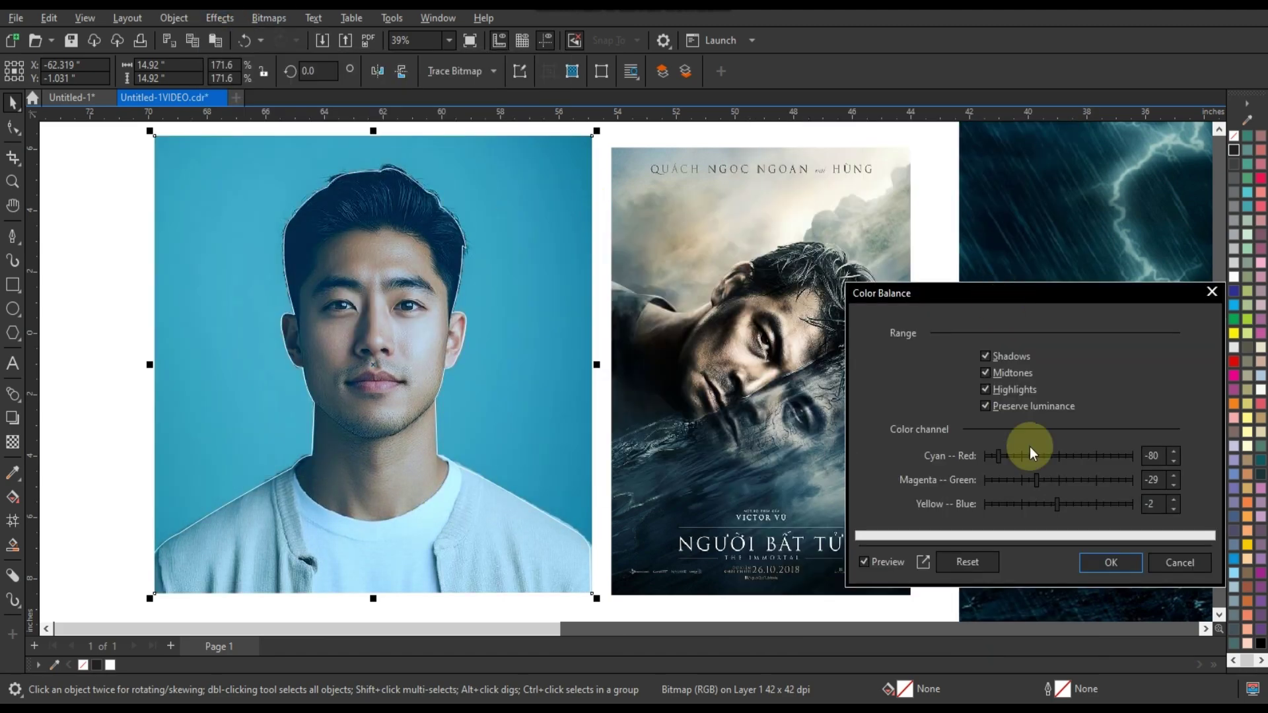
{"action": "mouse_move", "coordinate": [1064, 476]}
{"action": "left_mouse_down"}
{"action": "mouse_move", "coordinate": [1080, 481]}
{"action": "mouse_move", "coordinate": [1039, 454]}
{"action": "mouse_move", "coordinate": [1075, 480]}
{"action": "left_mouse_up"}
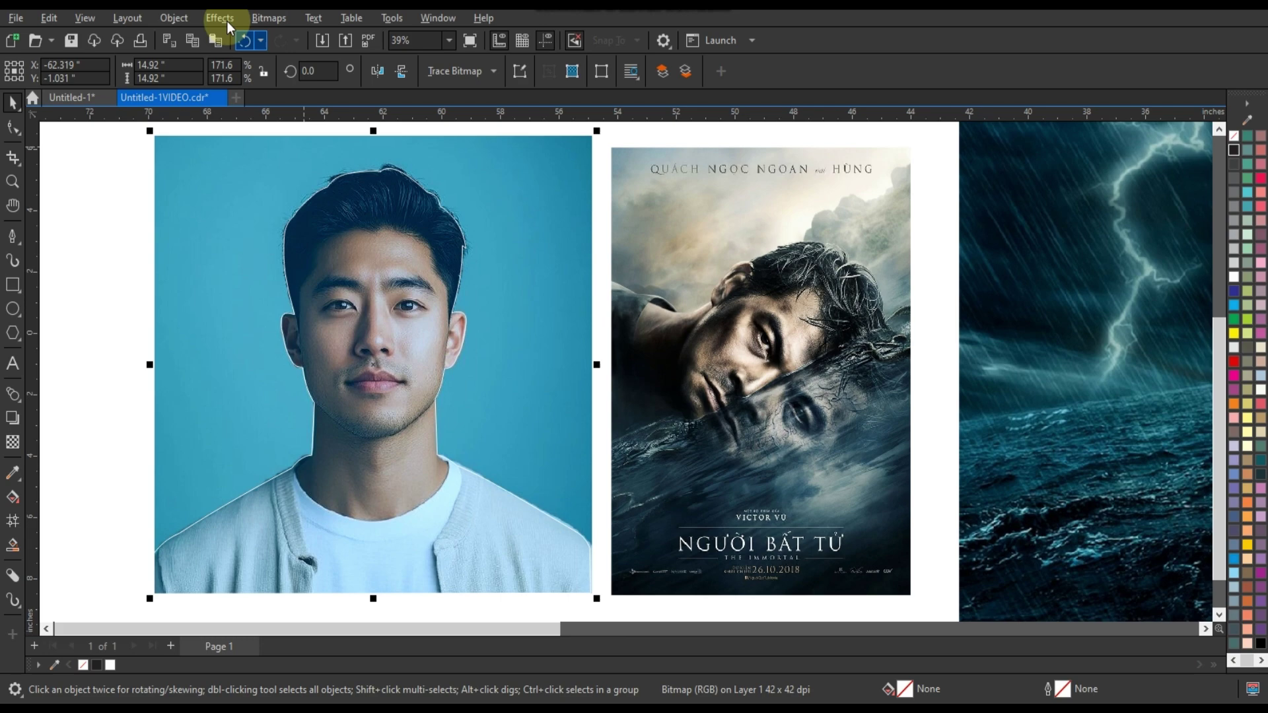
Adjust the portrait photo's brightness, contrast and intensity for a stronger, more dramatic look.
{"action": "left_click", "coordinate": [226, 23]}
{"action": "mouse_move", "coordinate": [265, 57]}
{"action": "left_click", "coordinate": [390, 187]}
{"action": "left_click_drag", "start_coordinate": [660, 267], "coordinate": [1005, 355]}
{"action": "mouse_move", "coordinate": [987, 400]}
{"action": "left_mouse_down"}
{"action": "mouse_move", "coordinate": [1011, 426]}
{"action": "mouse_move", "coordinate": [994, 452]}
{"action": "mouse_move", "coordinate": [982, 399]}
{"action": "left_mouse_up"}
{"action": "left_click_drag", "start_coordinate": [1011, 425], "coordinate": [977, 402]}
{"action": "left_click", "coordinate": [1029, 507]}
Darken the portrait photo's midtones with a Gamma adjustment.
{"action": "left_click", "coordinate": [220, 20]}
{"action": "mouse_move", "coordinate": [228, 58]}
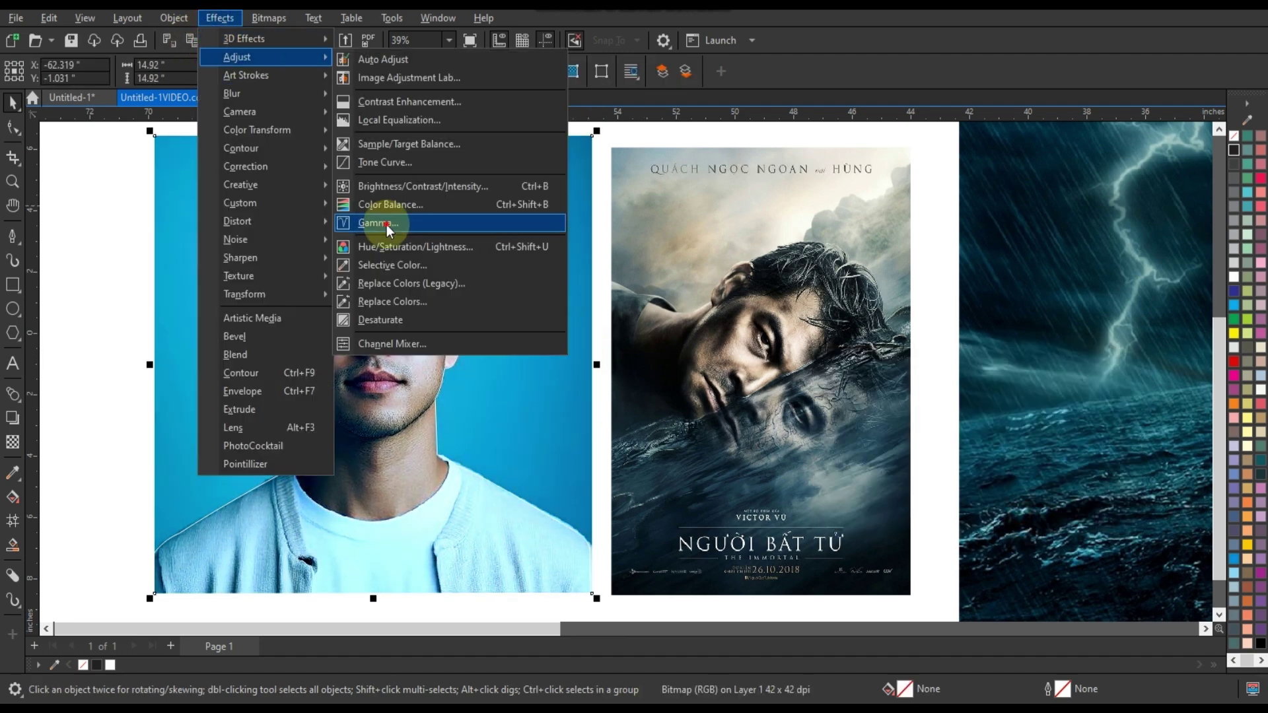
{"action": "left_click", "coordinate": [387, 224]}
{"action": "left_click_drag", "start_coordinate": [630, 293], "coordinate": [787, 311]}
{"action": "mouse_move", "coordinate": [798, 356]}
{"action": "left_mouse_down"}
{"action": "mouse_move", "coordinate": [779, 357]}
{"action": "mouse_move", "coordinate": [794, 355]}
{"action": "left_mouse_up"}
{"action": "left_click", "coordinate": [849, 414]}
PowerClip the portrait photo inside the traced outline and mirror the cutout horizontally.
{"action": "right_click", "coordinate": [588, 317]}
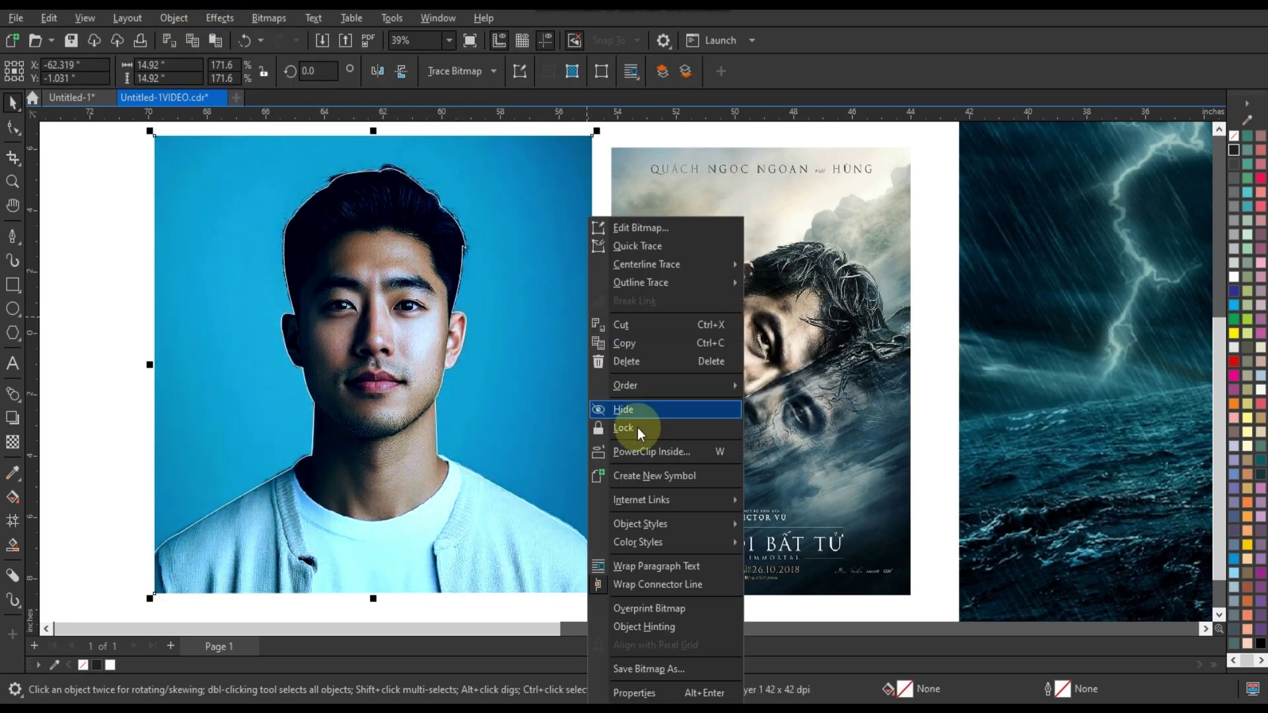
{"action": "left_click", "coordinate": [641, 452]}
{"action": "left_click", "coordinate": [444, 321]}
{"action": "left_click", "coordinate": [378, 71]}
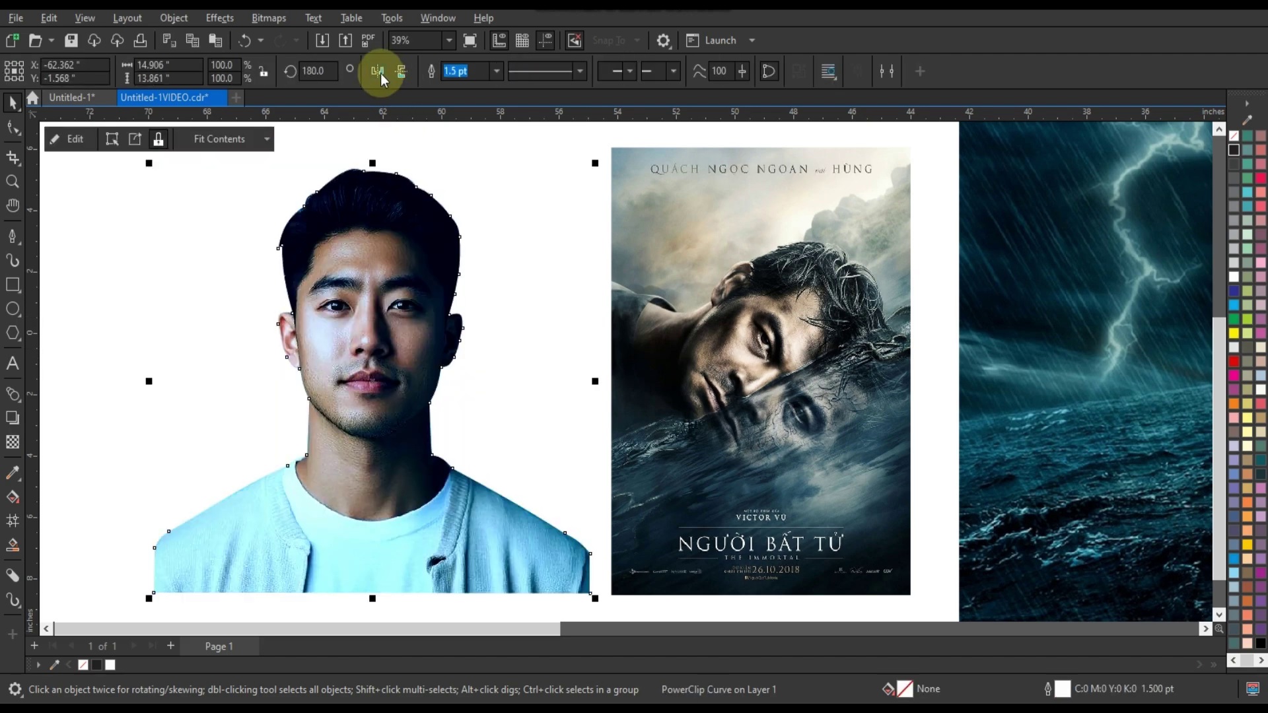
{"action": "left_click", "coordinate": [245, 356]}
Move the reference movie poster to the far side of the storm picture and bring the portrait cutout against the storm's left edge.
{"action": "scroll", "coordinate": [245, 356], "scroll_direction": "down", "scroll_amount": 2}
{"action": "left_click", "coordinate": [727, 401]}
{"action": "left_click_drag", "start_coordinate": [606, 354], "coordinate": [1060, 353]}
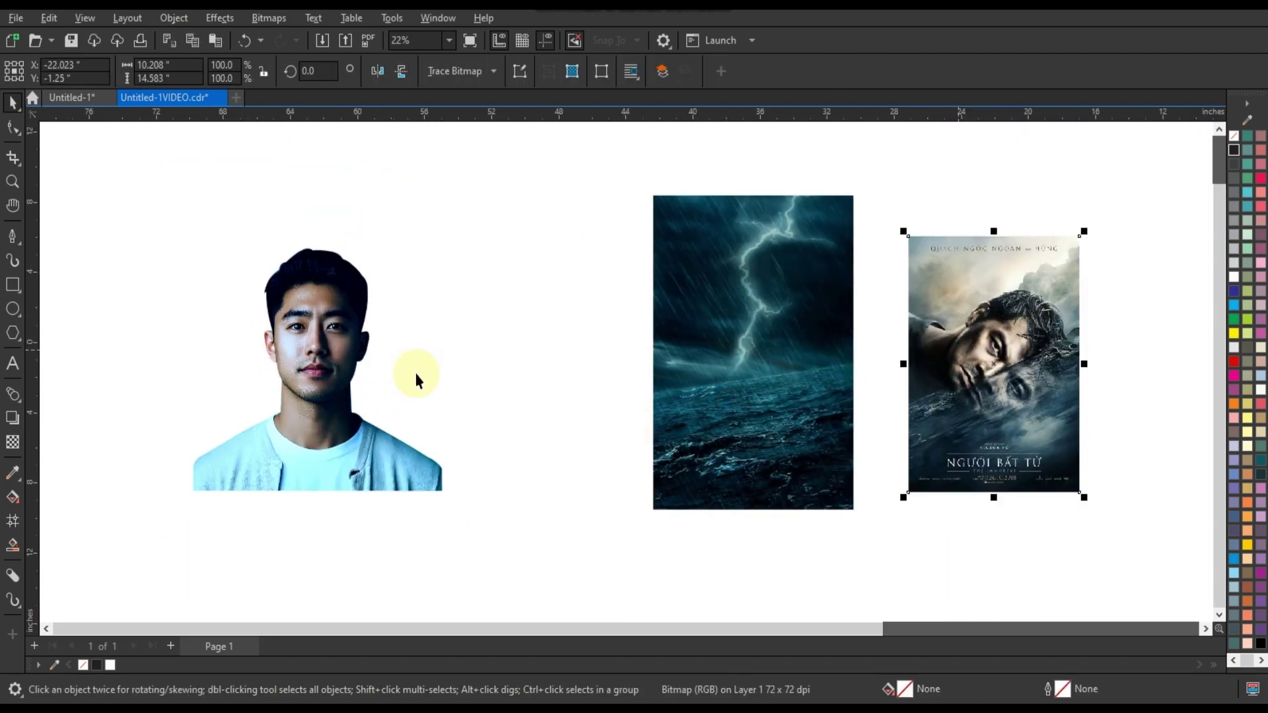
{"action": "left_click_drag", "start_coordinate": [322, 368], "coordinate": [615, 391]}
{"action": "left_click", "coordinate": [13, 182]}
{"action": "left_click_drag", "start_coordinate": [425, 213], "coordinate": [1137, 538]}
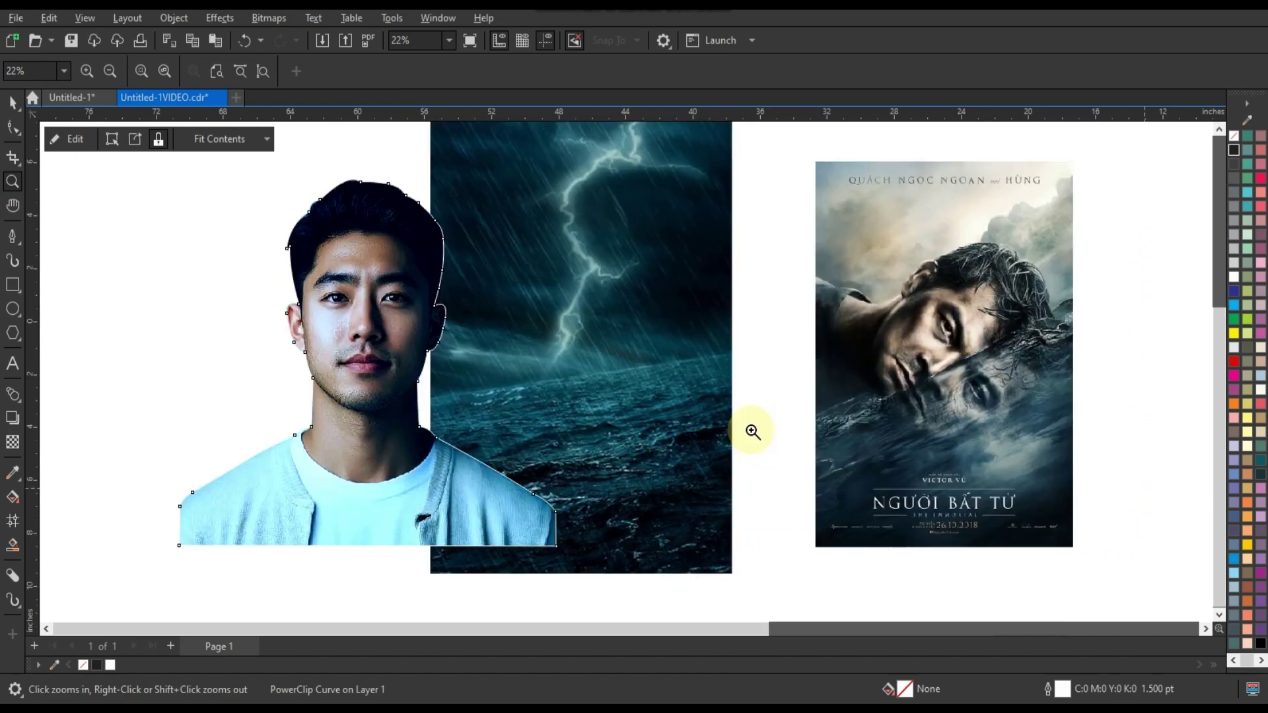
Rotate the portrait cutout onto its side to an angle of 105° and place it left of the storm picture.
{"action": "left_click", "coordinate": [13, 103]}
{"action": "key", "text": "space"}
{"action": "left_click", "coordinate": [384, 291]}
{"action": "left_click_drag", "start_coordinate": [566, 176], "coordinate": [535, 490]}
{"action": "left_click_drag", "start_coordinate": [499, 334], "coordinate": [314, 344]}
{"action": "left_click", "coordinate": [666, 331]}
Draw a closed freehand shape about 14.8 × 8.5 inches over the sea, following the horizon, with black fill and no outline.
{"action": "left_click", "coordinate": [13, 181]}
{"action": "left_click_drag", "start_coordinate": [410, 348], "coordinate": [733, 562]}
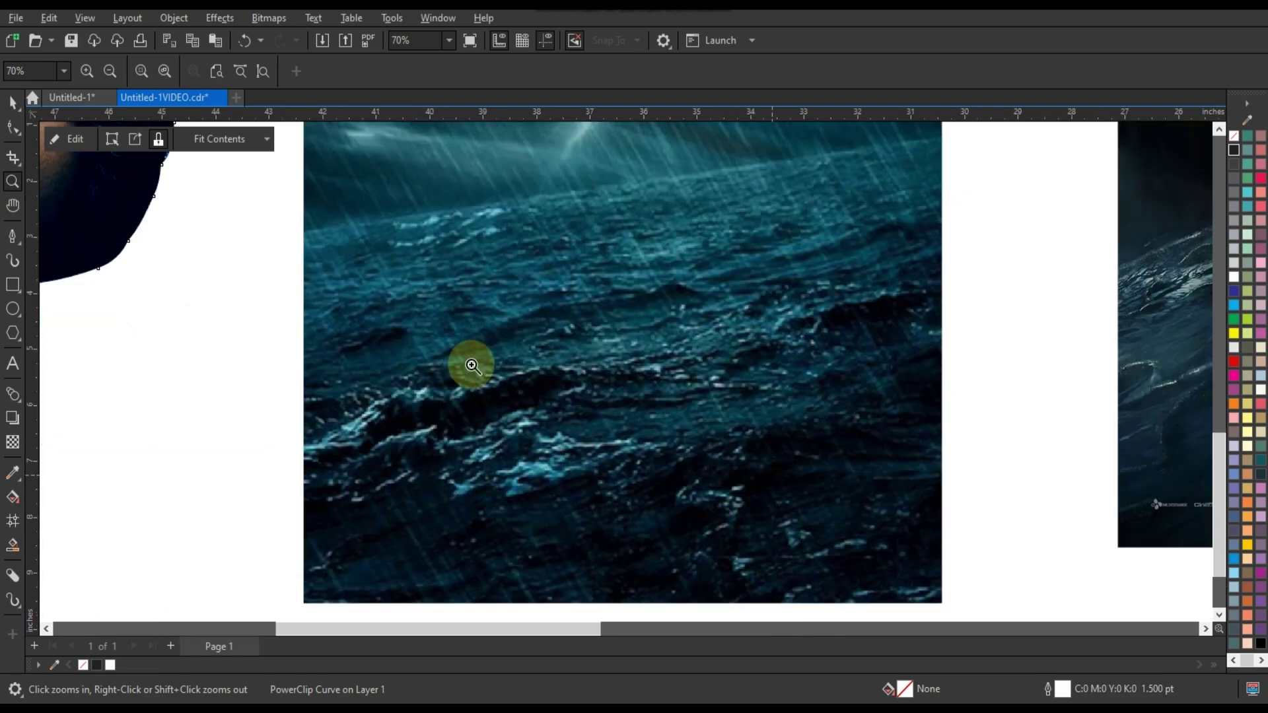
{"action": "left_click", "coordinate": [18, 245]}
{"action": "left_click", "coordinate": [63, 255]}
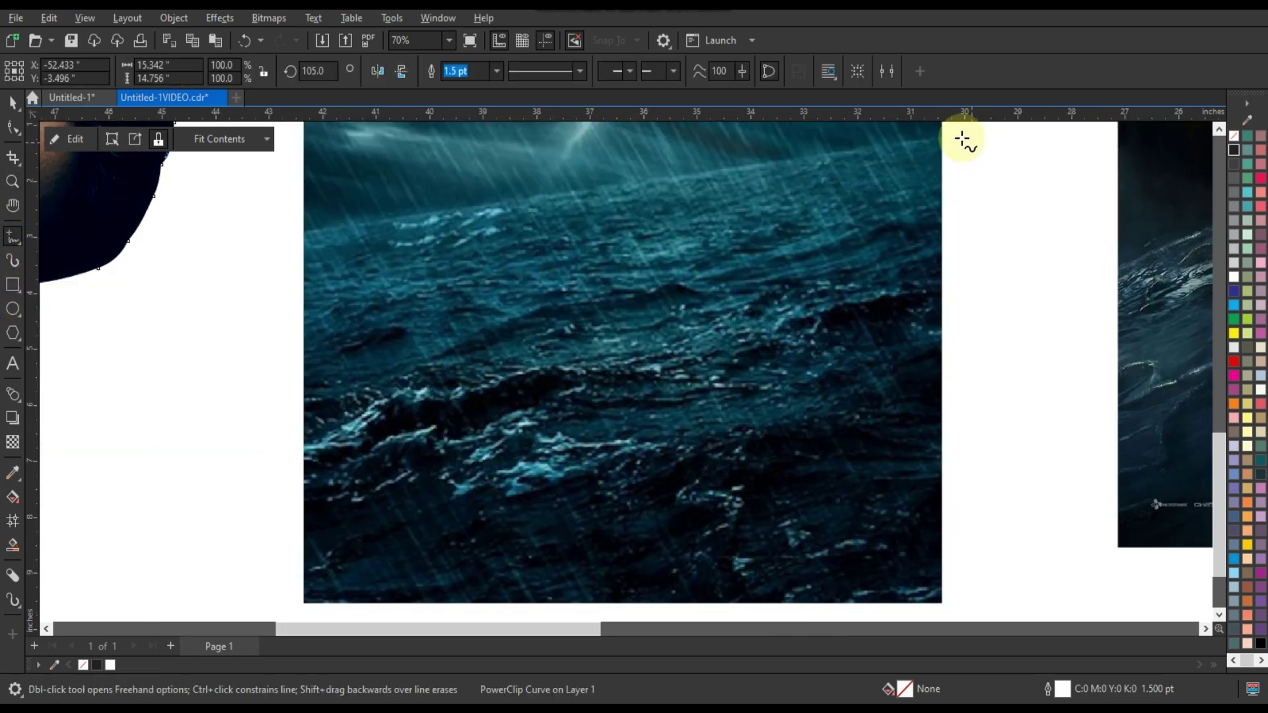
{"action": "mouse_move", "coordinate": [948, 137]}
{"action": "left_mouse_down"}
{"action": "mouse_move", "coordinate": [287, 241]}
{"action": "mouse_move", "coordinate": [202, 493]}
{"action": "mouse_move", "coordinate": [308, 602]}
{"action": "left_mouse_up"}
{"action": "mouse_move", "coordinate": [407, 612]}
{"action": "left_mouse_down"}
{"action": "mouse_move", "coordinate": [951, 601]}
{"action": "mouse_move", "coordinate": [976, 573]}
{"action": "mouse_move", "coordinate": [993, 363]}
{"action": "mouse_move", "coordinate": [989, 235]}
{"action": "mouse_move", "coordinate": [950, 143]}
{"action": "left_mouse_up"}
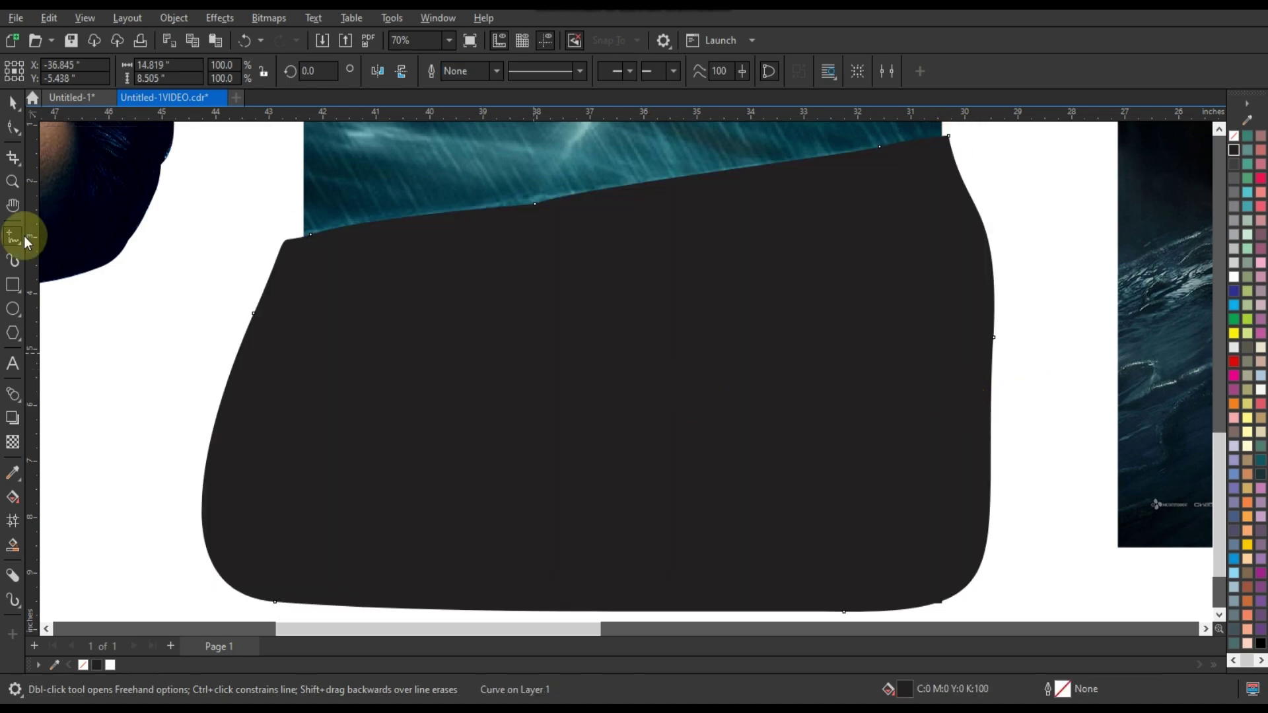
Duplicate the storm picture and keep the copy exactly over the original.
{"action": "left_click", "coordinate": [11, 103]}
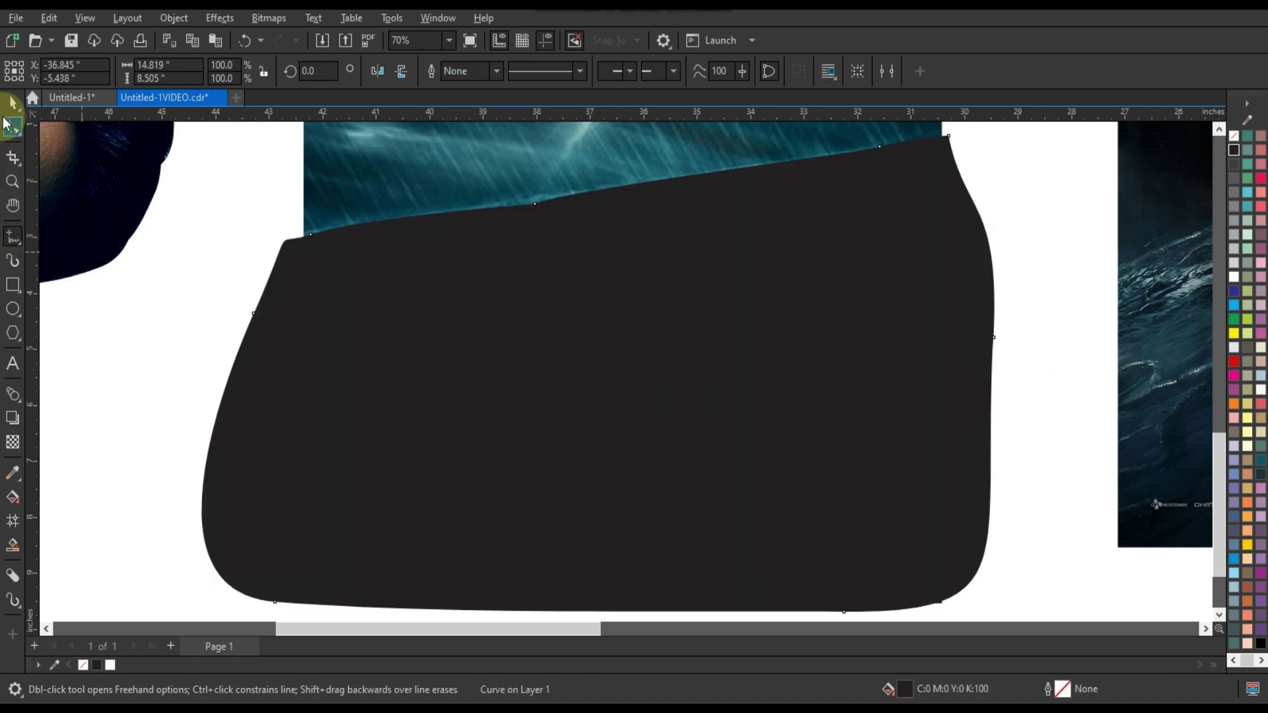
{"action": "scroll", "coordinate": [623, 537], "scroll_direction": "down", "scroll_amount": 2}
{"action": "left_click", "coordinate": [647, 267]}
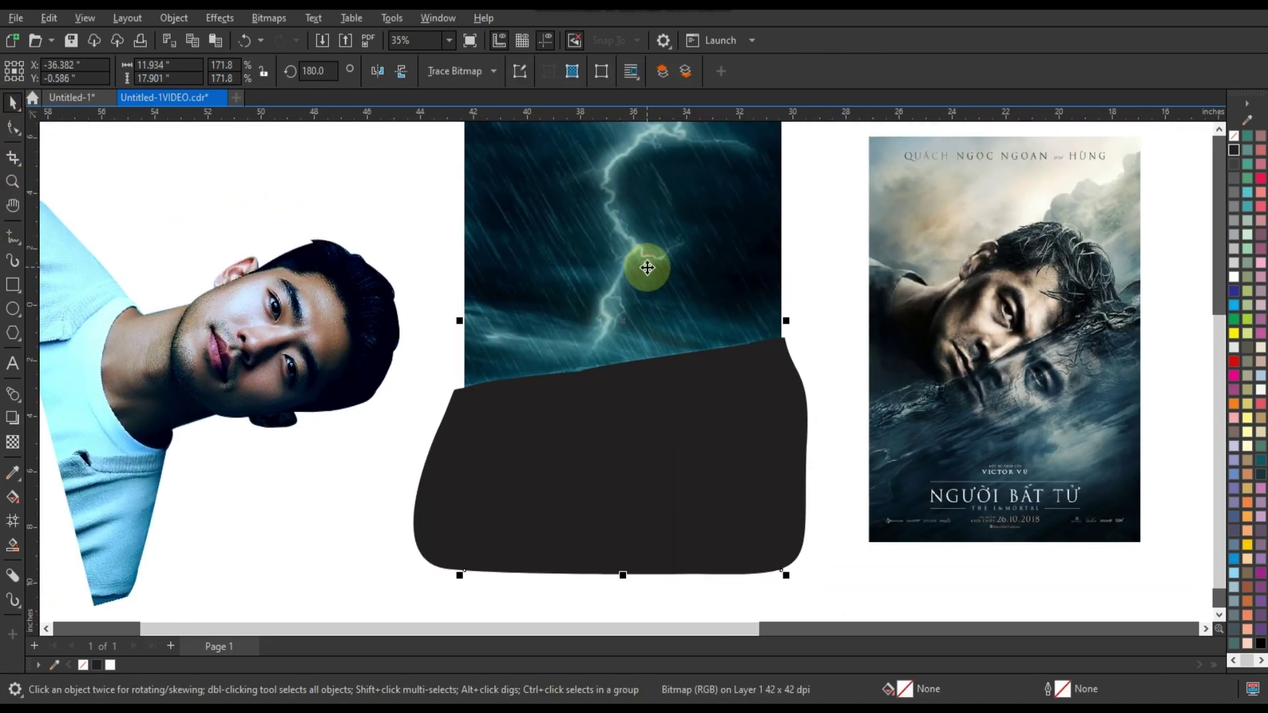
{"action": "left_click_drag", "start_coordinate": [647, 267], "coordinate": [838, 263]}
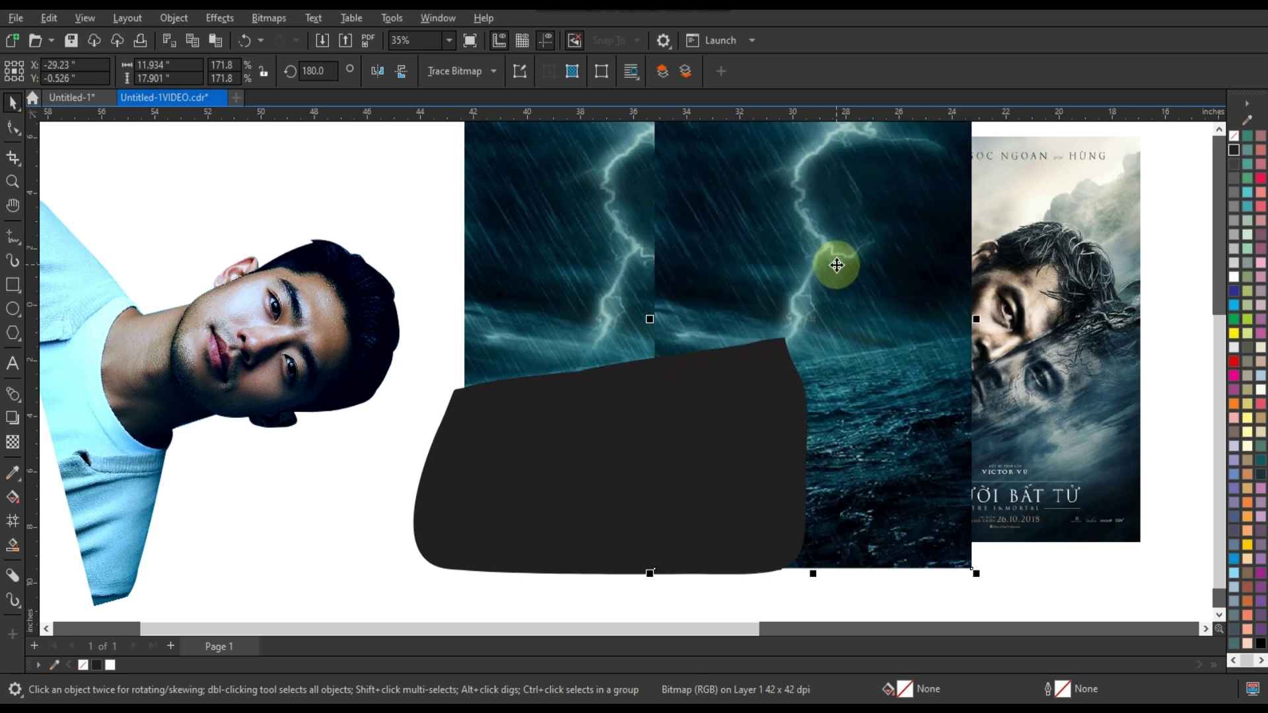
{"action": "key", "text": "ctrl+z"}
PowerClip the storm picture's copy inside the black shape covering the sea.
{"action": "right_click", "coordinate": [689, 230]}
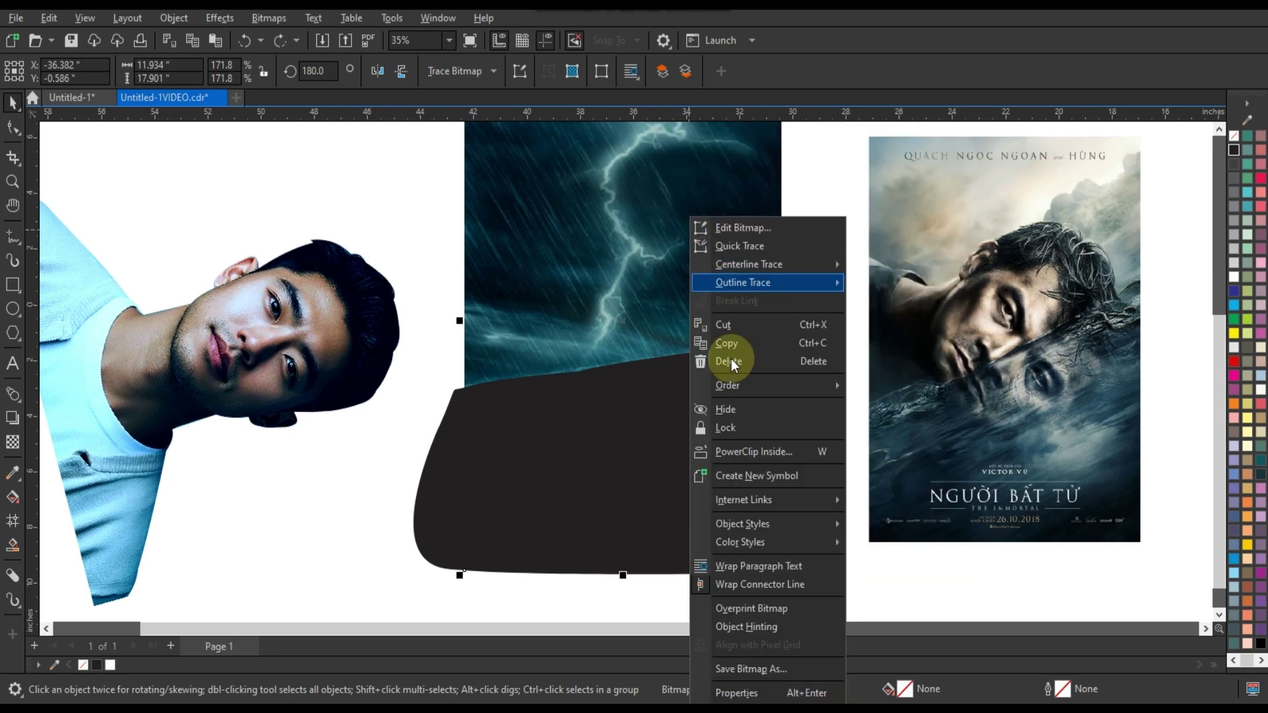
{"action": "left_click", "coordinate": [743, 452]}
{"action": "left_click", "coordinate": [713, 429]}
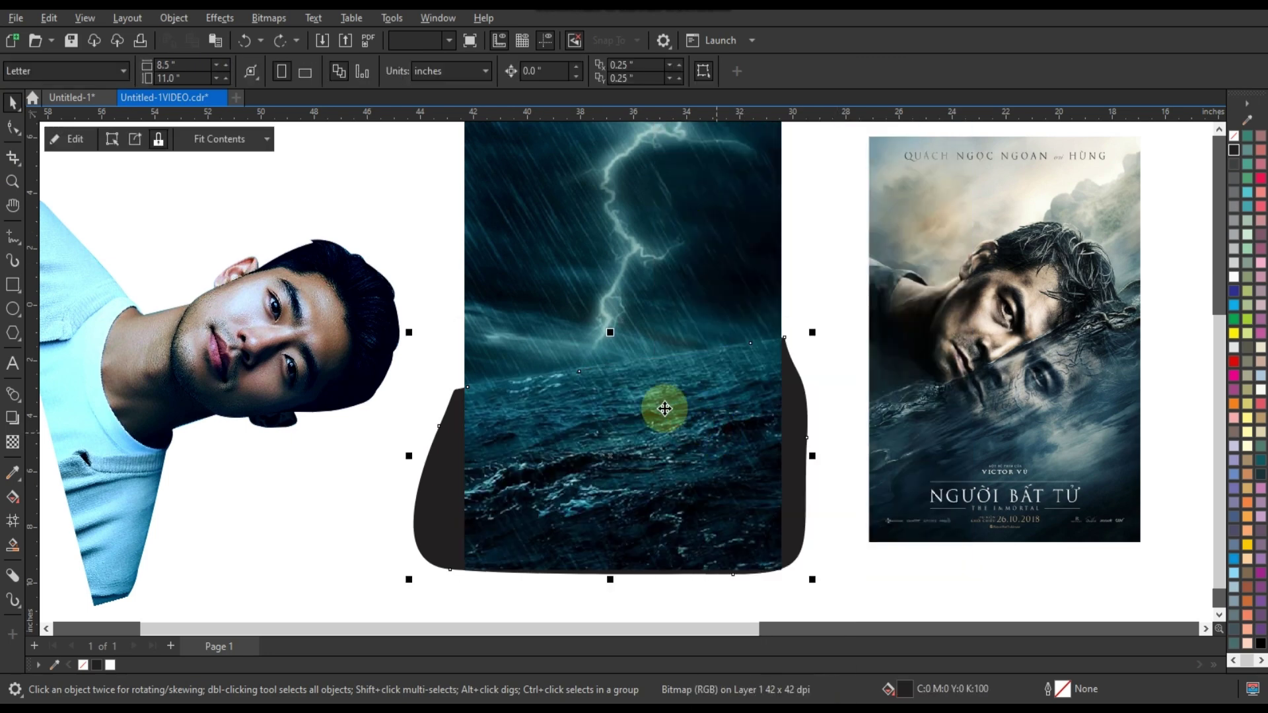
{"action": "left_click", "coordinate": [698, 536]}
{"action": "key", "text": "ctrl+z"}
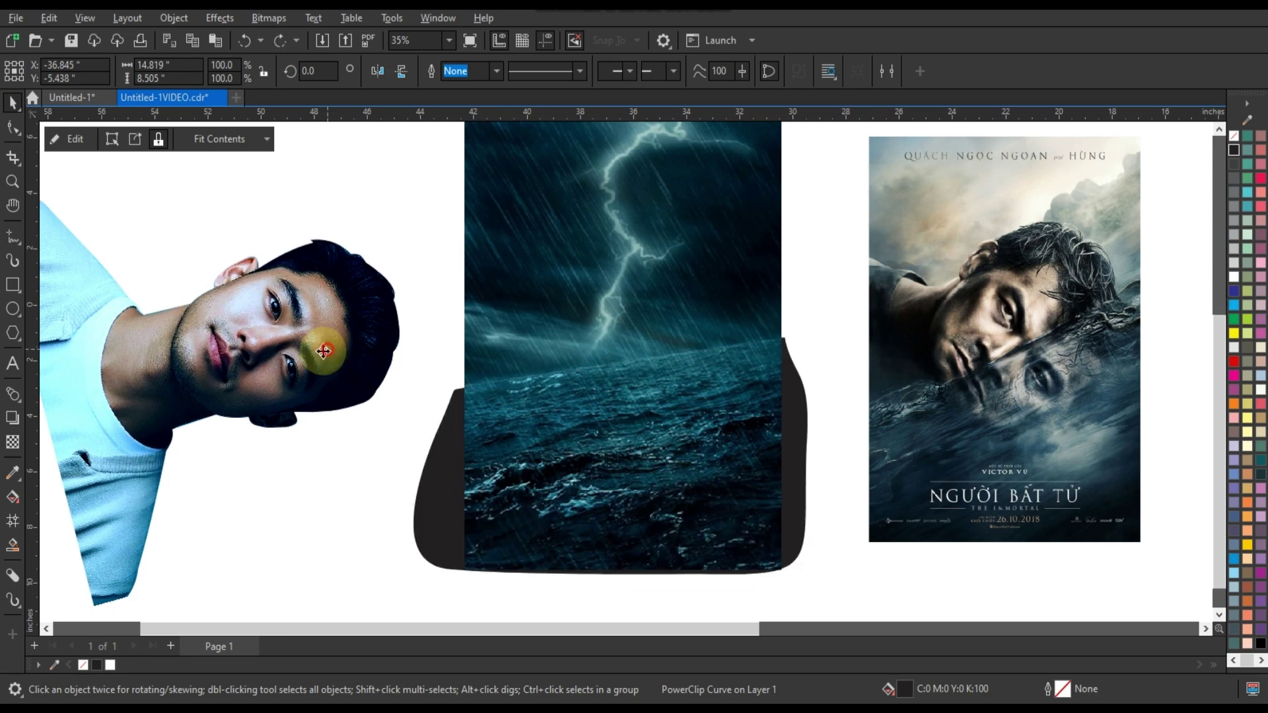
Move the portrait cutout over the storm picture, behind the sea shape, so the waterline crosses the face.
{"action": "left_click_drag", "start_coordinate": [323, 351], "coordinate": [664, 319]}
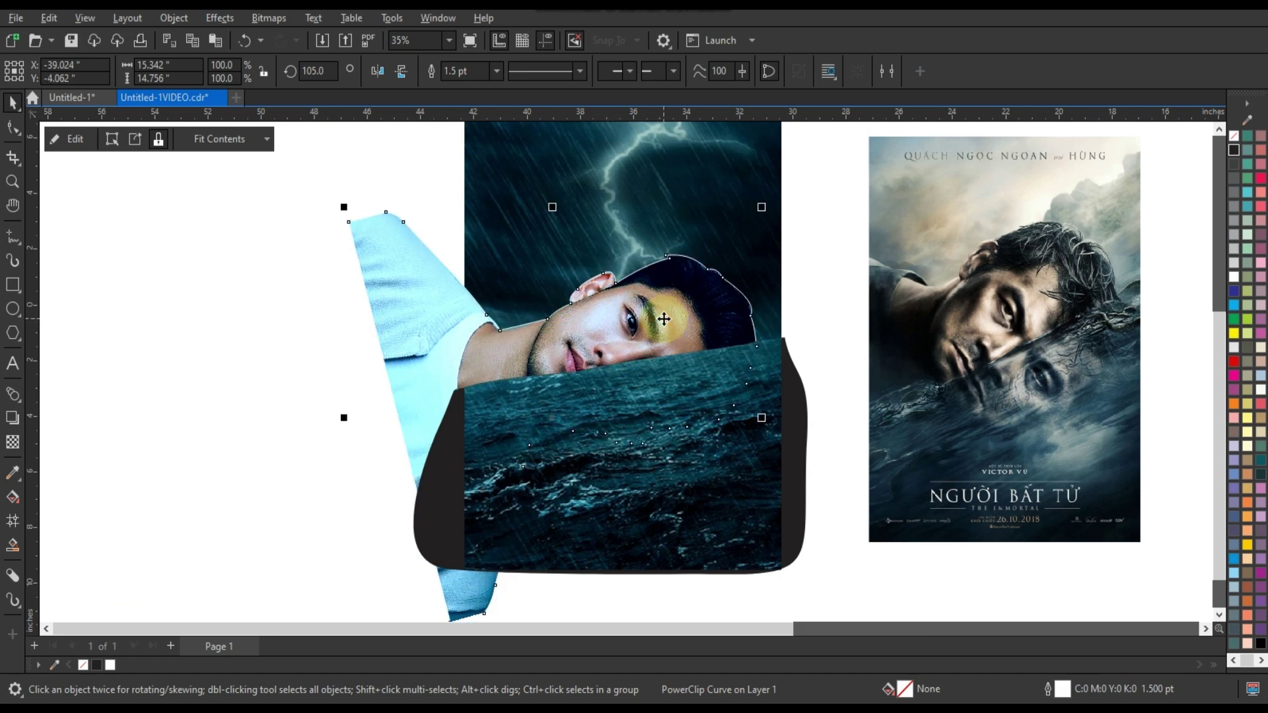
{"action": "left_click_drag", "start_coordinate": [663, 319], "coordinate": [665, 324]}
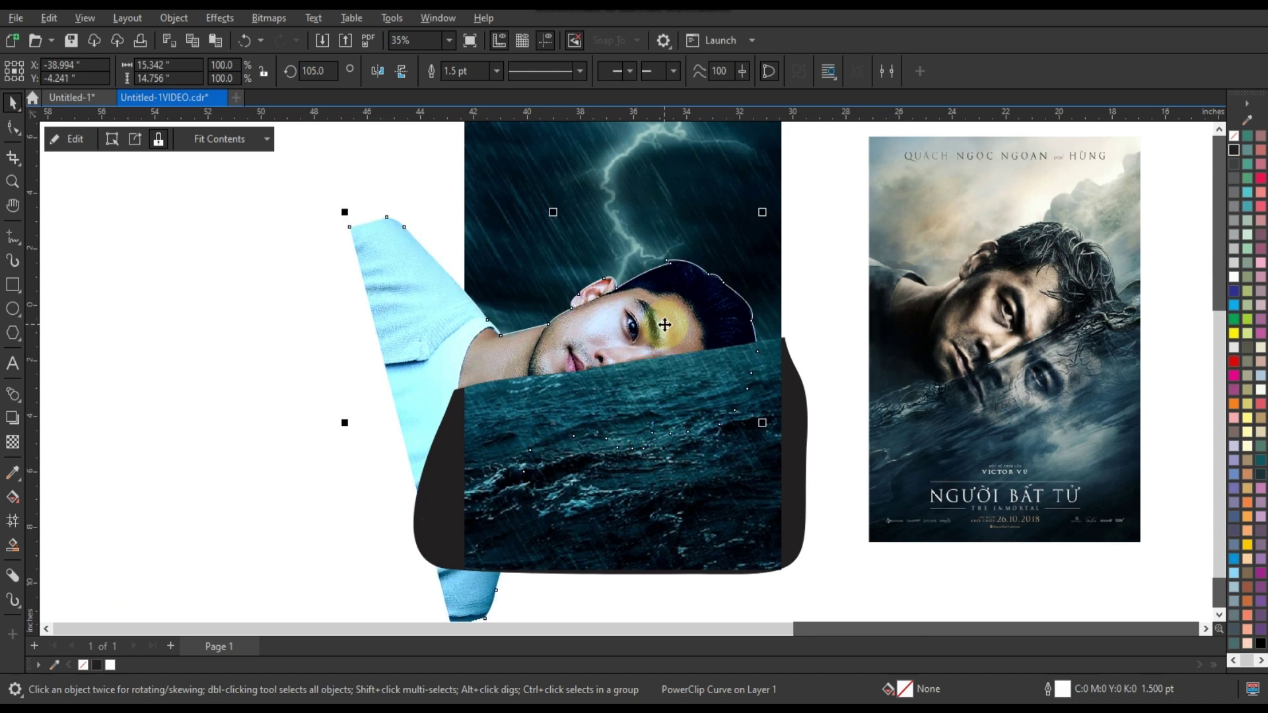
{"action": "left_click", "coordinate": [330, 346]}
Extend the sea shape's left side outward past the portrait's shirt by reshaping its nodes, to about 18.9 × 8.8 inches.
{"action": "left_click", "coordinate": [611, 447]}
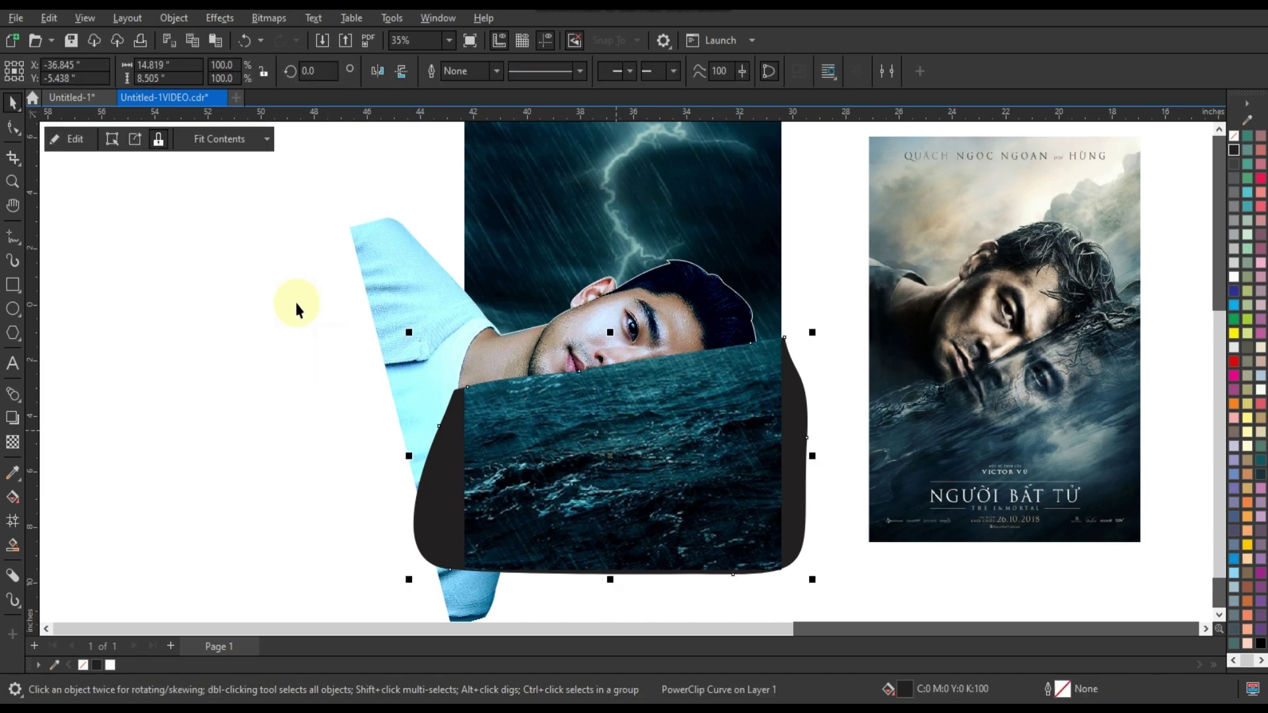
{"action": "left_click", "coordinate": [13, 127]}
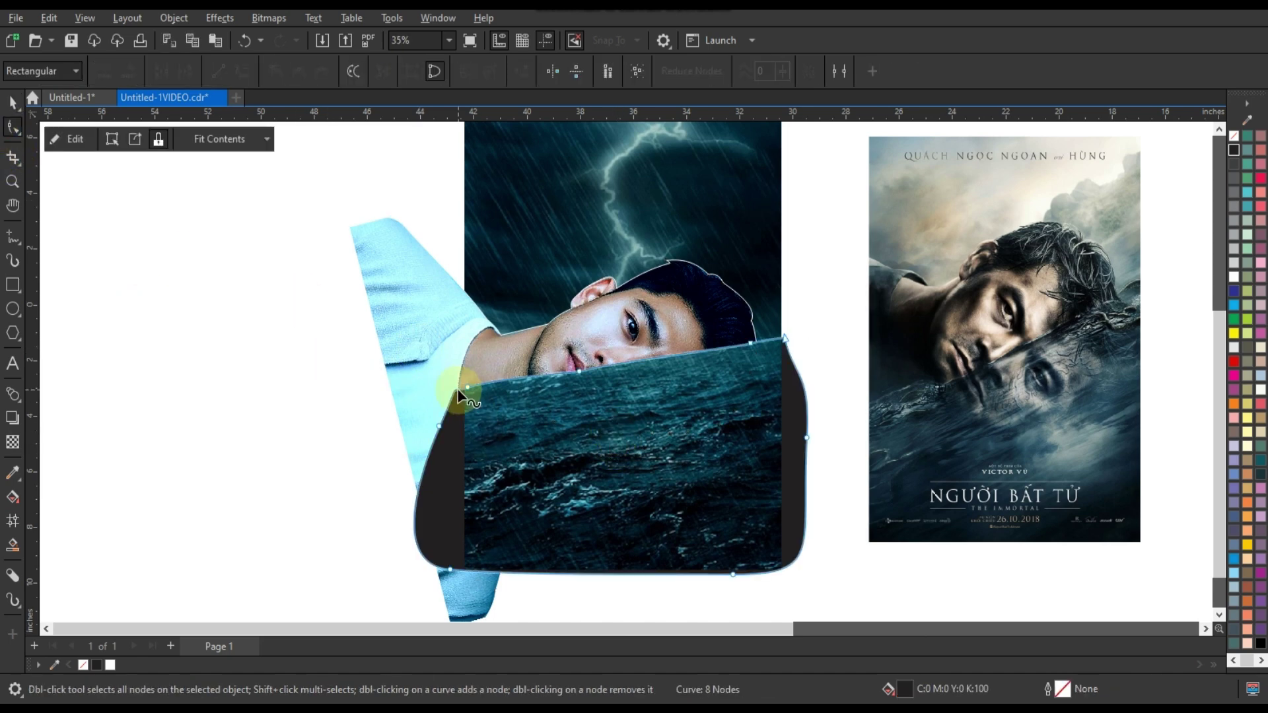
{"action": "left_click_drag", "start_coordinate": [439, 427], "coordinate": [305, 453]}
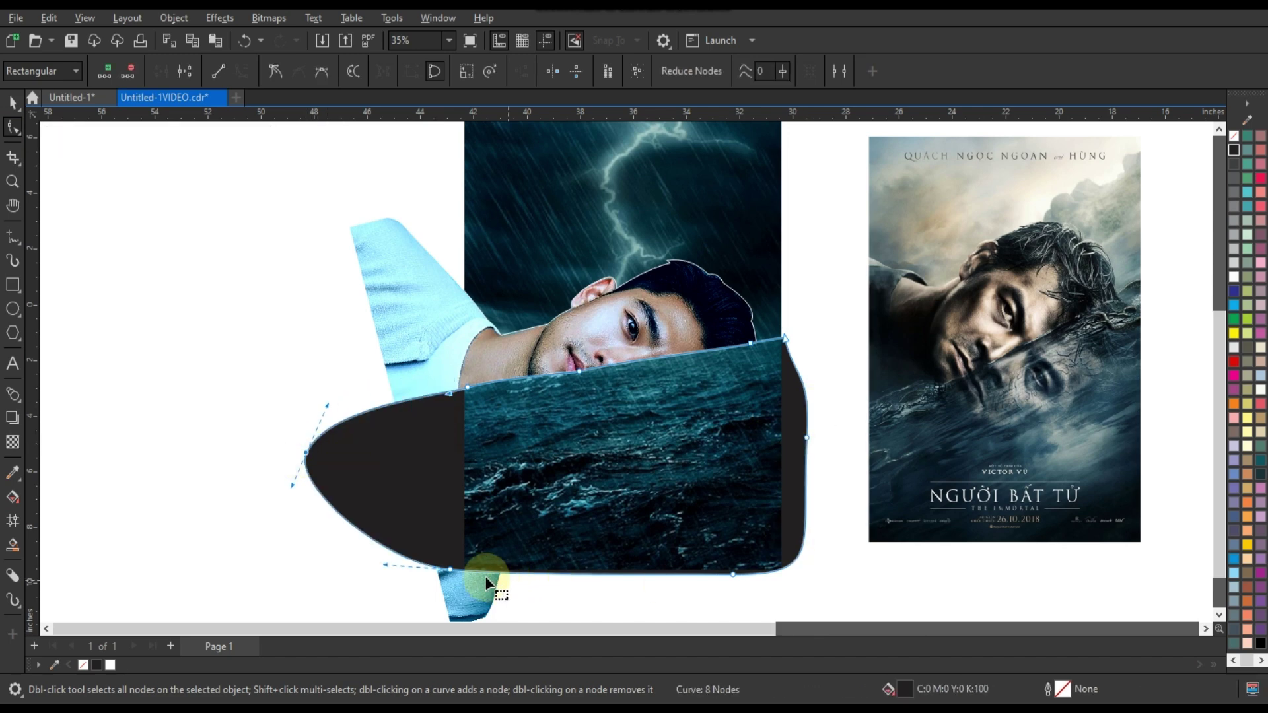
{"action": "left_click_drag", "start_coordinate": [446, 569], "coordinate": [442, 580]}
{"action": "left_click", "coordinate": [13, 102]}
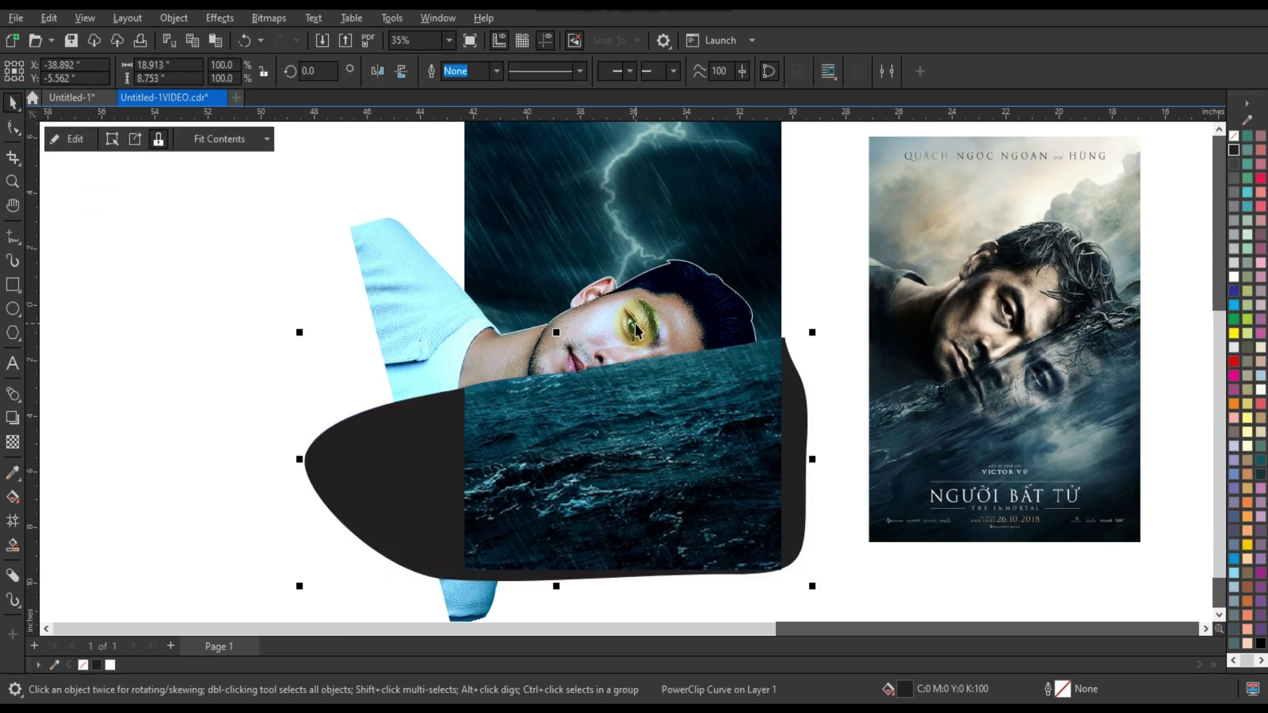
Intersect the sea shape with the portrait cutout to create a separate piece of their overlap.
{"action": "left_click", "coordinate": [582, 163], "text": "shift"}
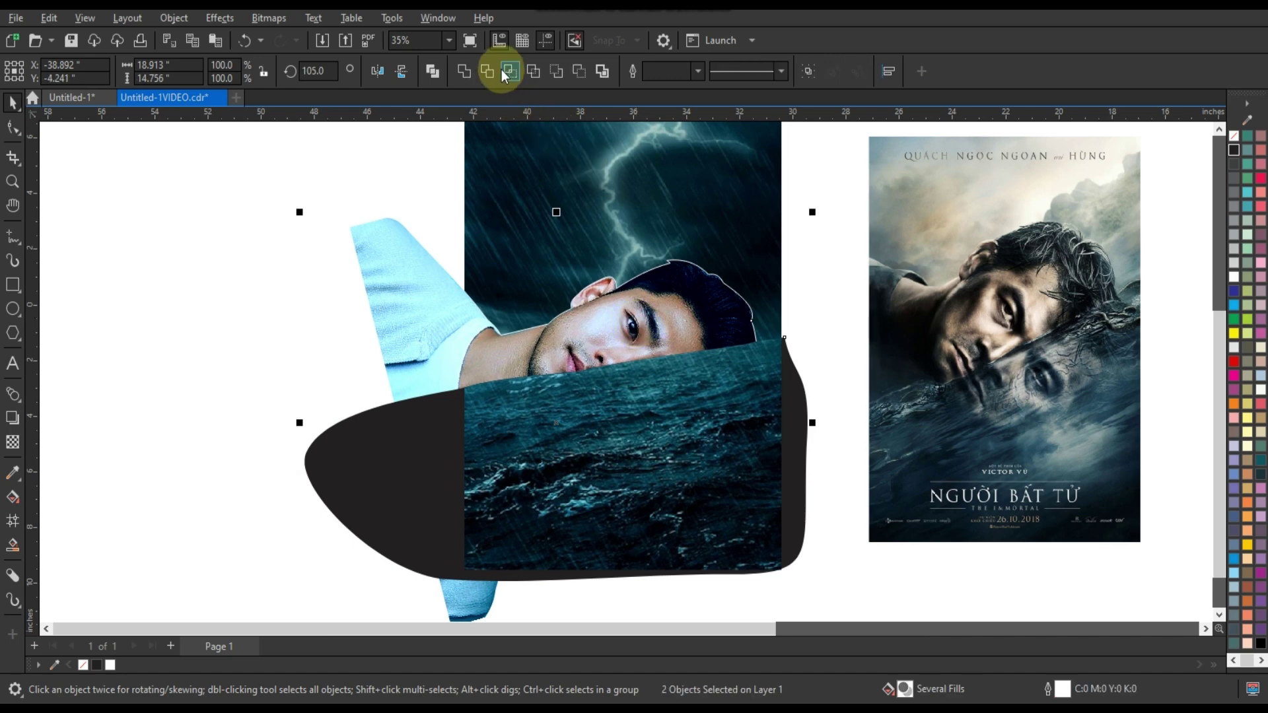
{"action": "left_click", "coordinate": [503, 71]}
{"action": "left_click", "coordinate": [191, 366]}
{"action": "left_click", "coordinate": [479, 600]}
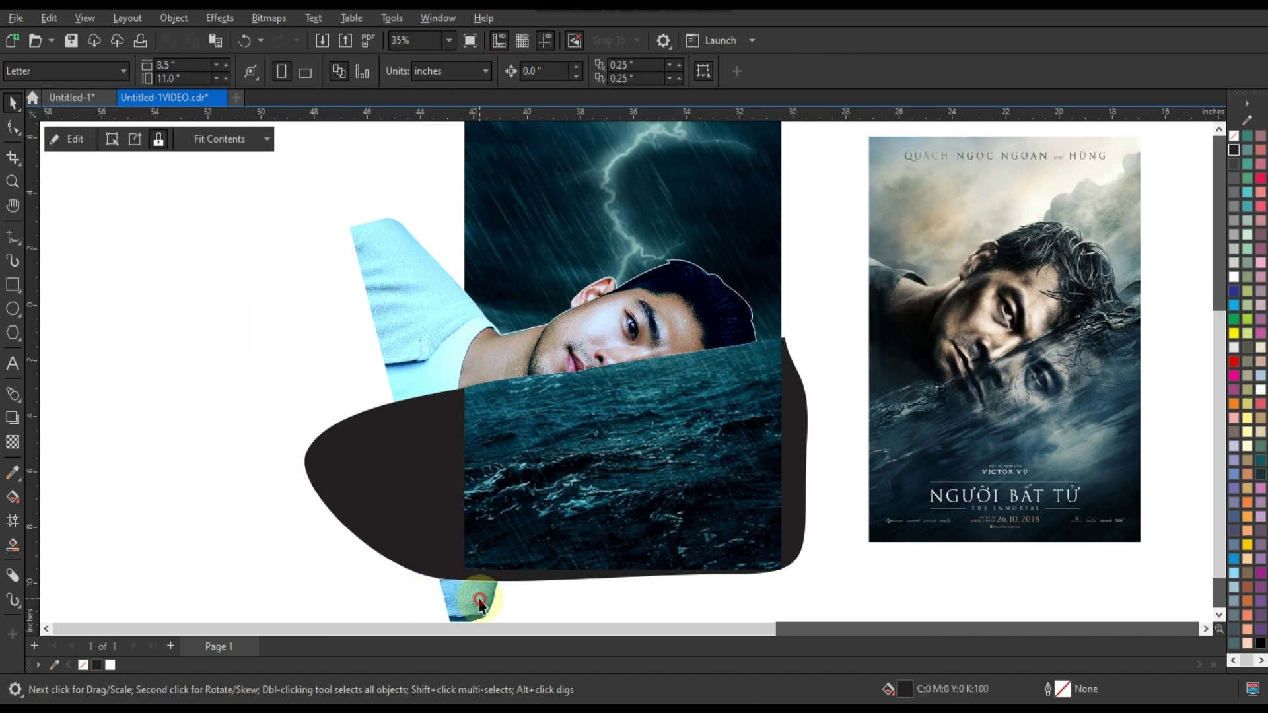
{"action": "left_click_drag", "start_coordinate": [479, 601], "coordinate": [911, 575]}
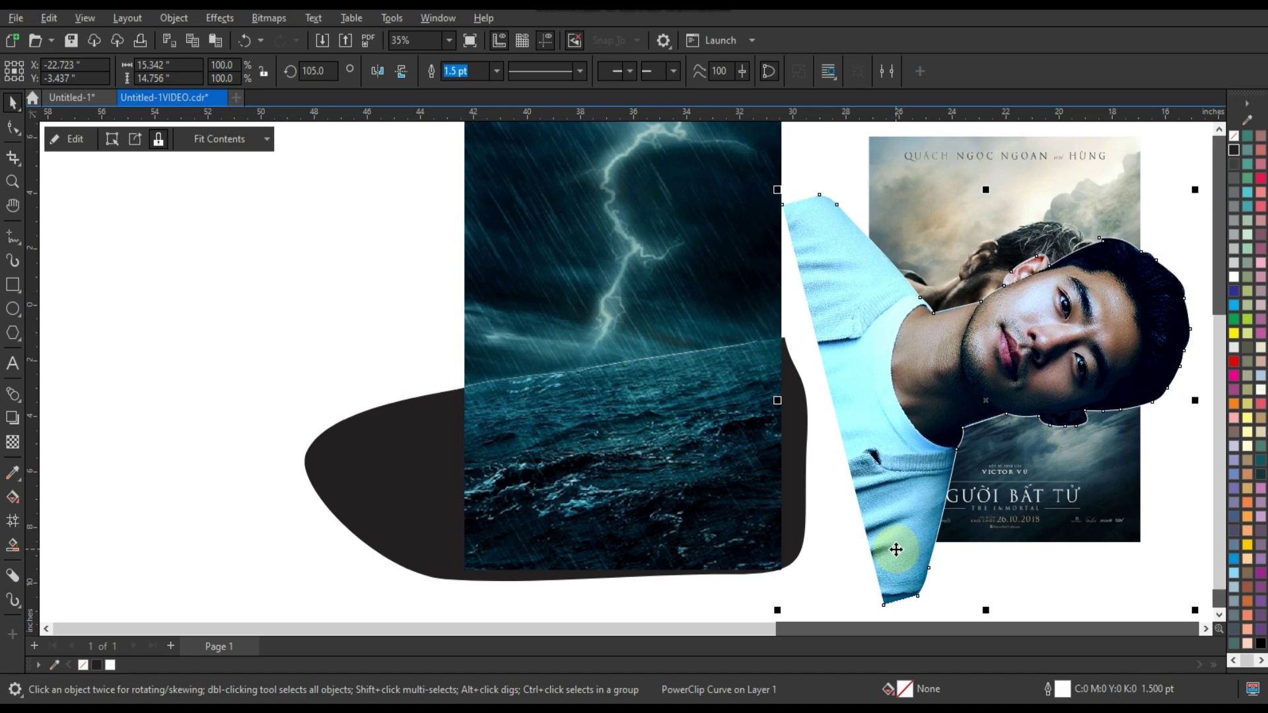
{"action": "key", "text": "ctrl+z"}
{"action": "left_click", "coordinate": [786, 347]}
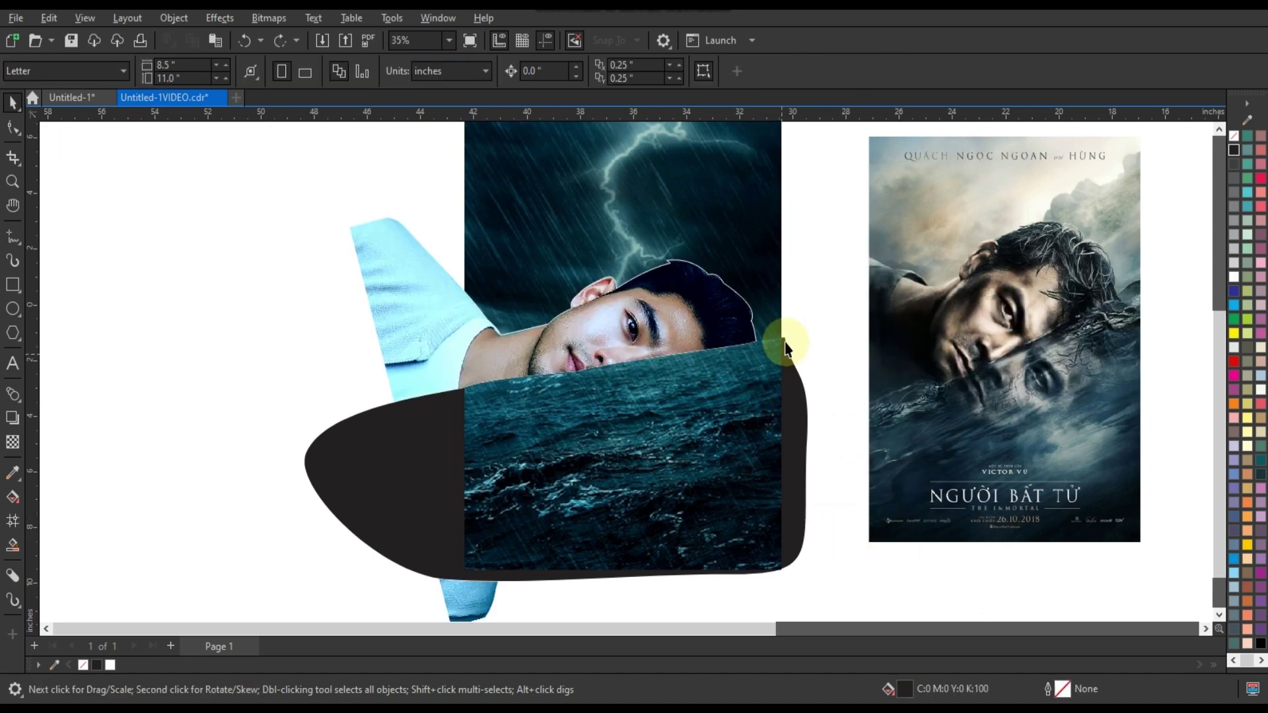
Bring the intersected lower portrait piece to the front, keeping it in its original position over the sea.
{"action": "left_click_drag", "start_coordinate": [660, 488], "coordinate": [396, 604]}
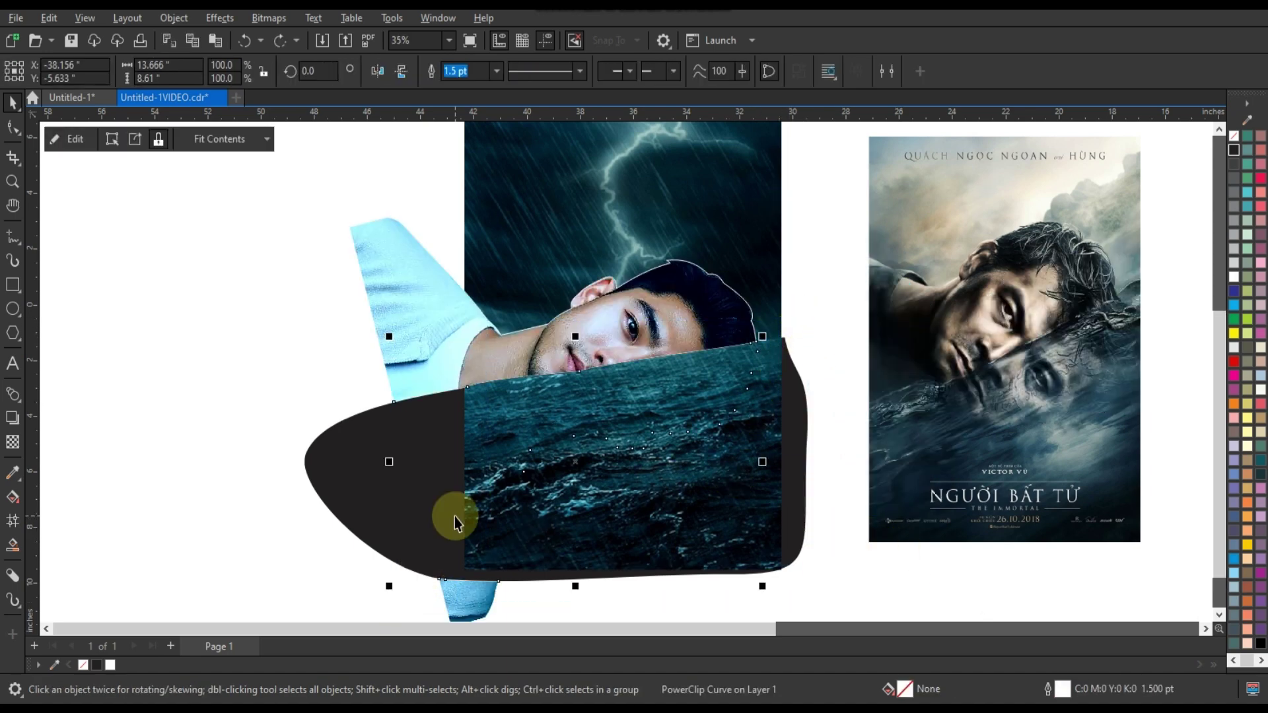
{"action": "key", "text": "shift+Page_Up"}
{"action": "left_click_drag", "start_coordinate": [636, 408], "coordinate": [748, 450]}
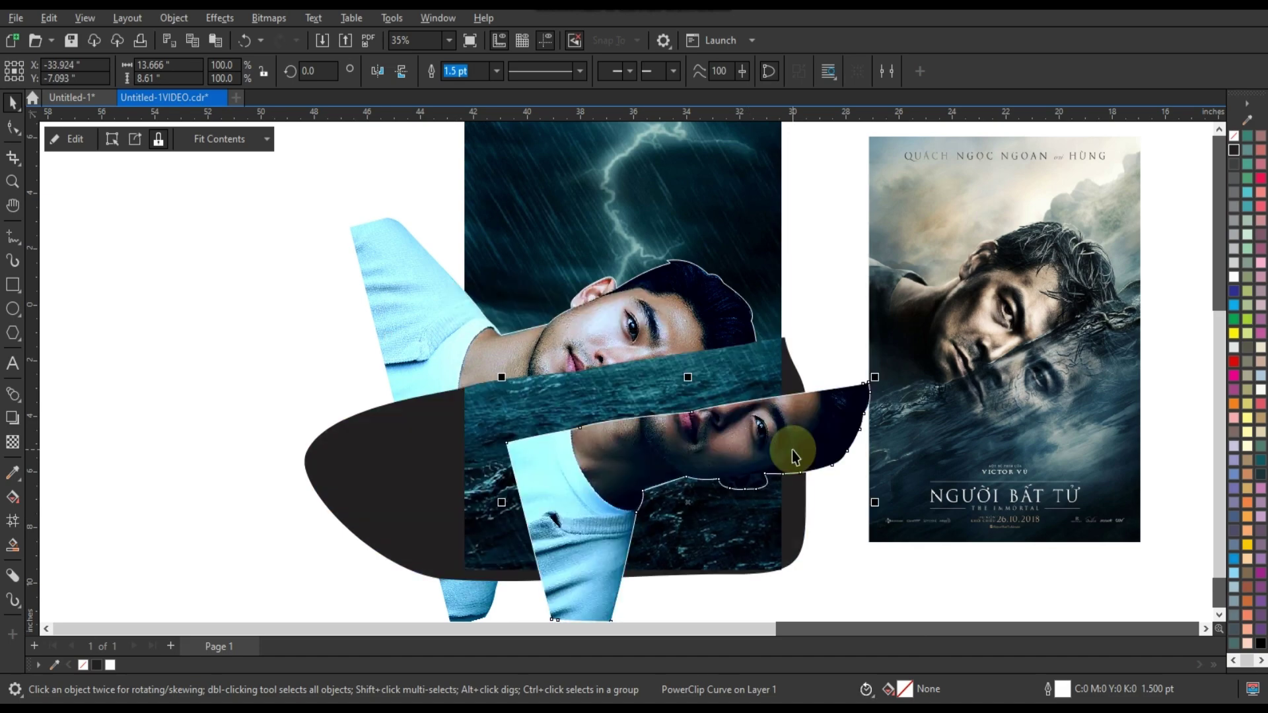
{"action": "key", "text": "ctrl+z"}
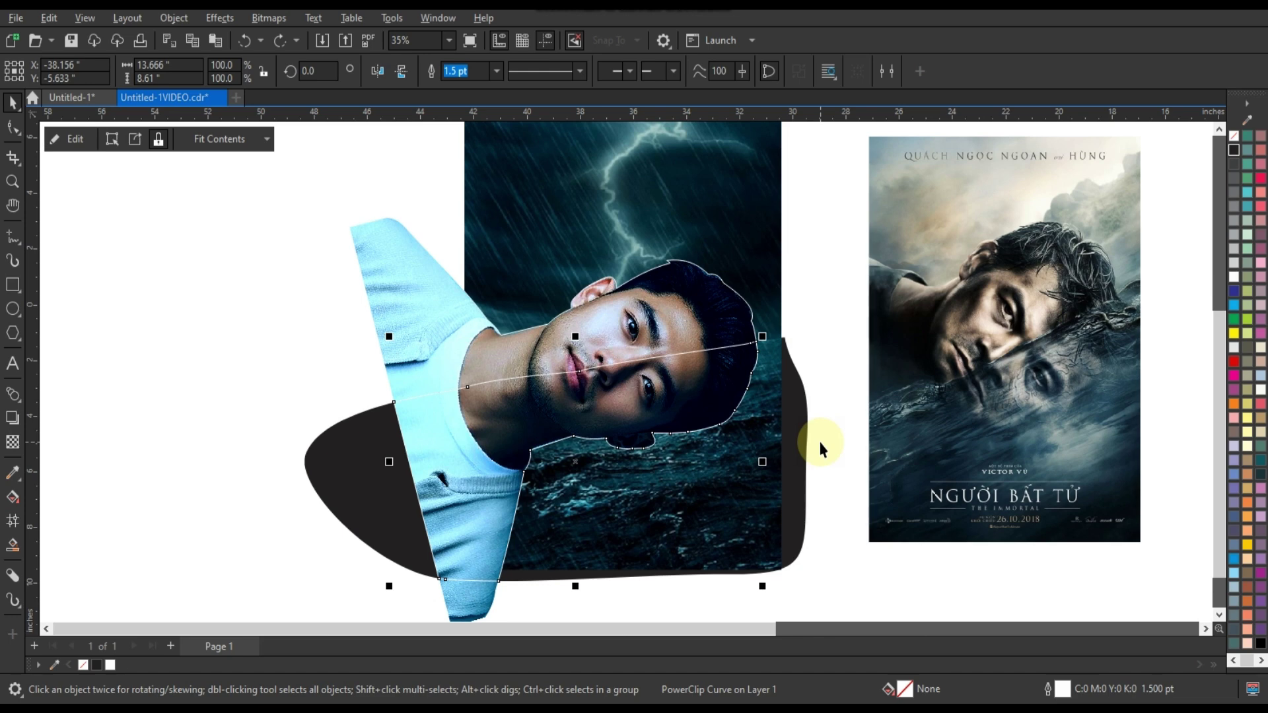
{"action": "left_click", "coordinate": [820, 444]}
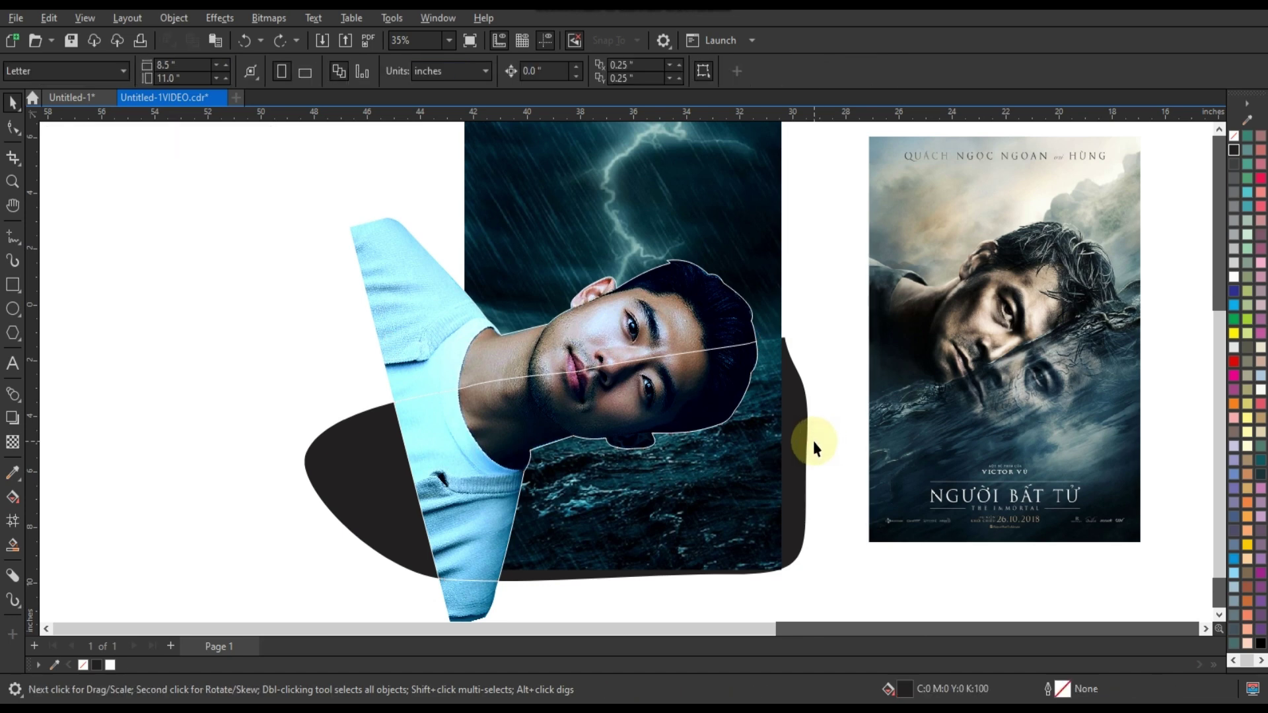
Set the merge mode of the bitmap inside the lower portrait piece's PowerClip to Overlay and finish editing.
{"action": "left_click", "coordinate": [576, 417]}
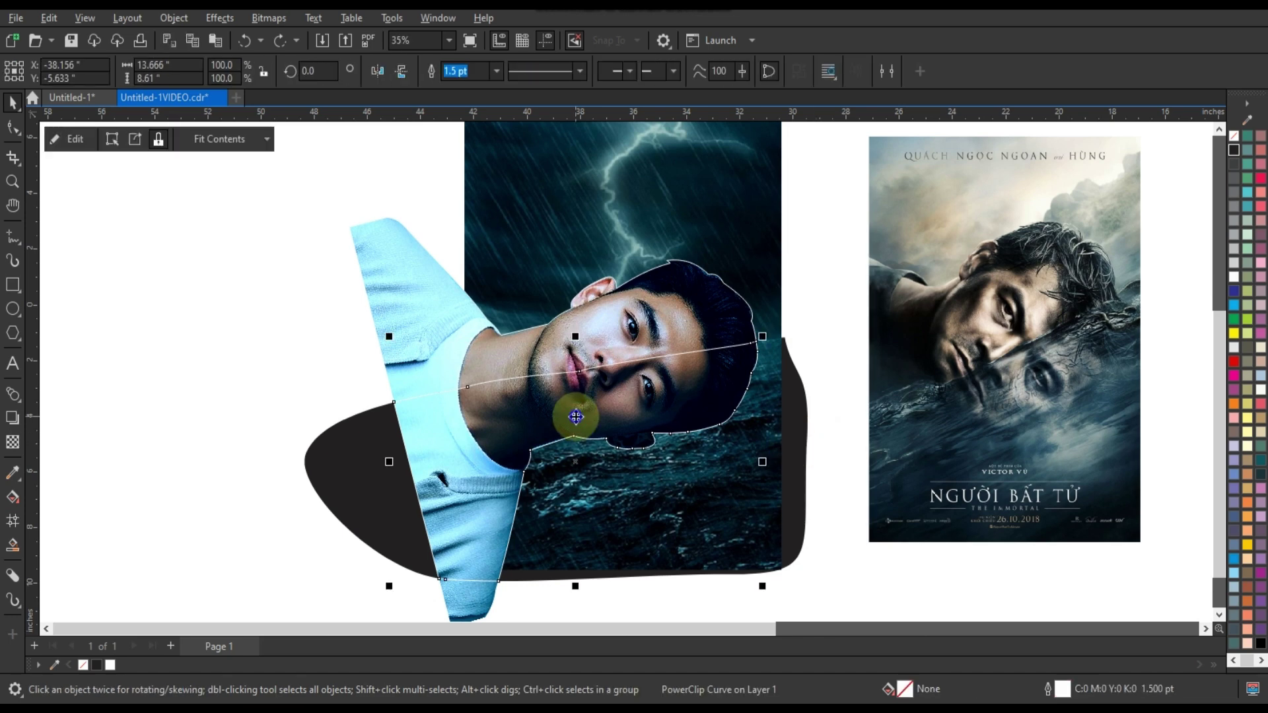
{"action": "right_click", "coordinate": [575, 417]}
{"action": "left_click", "coordinate": [610, 220]}
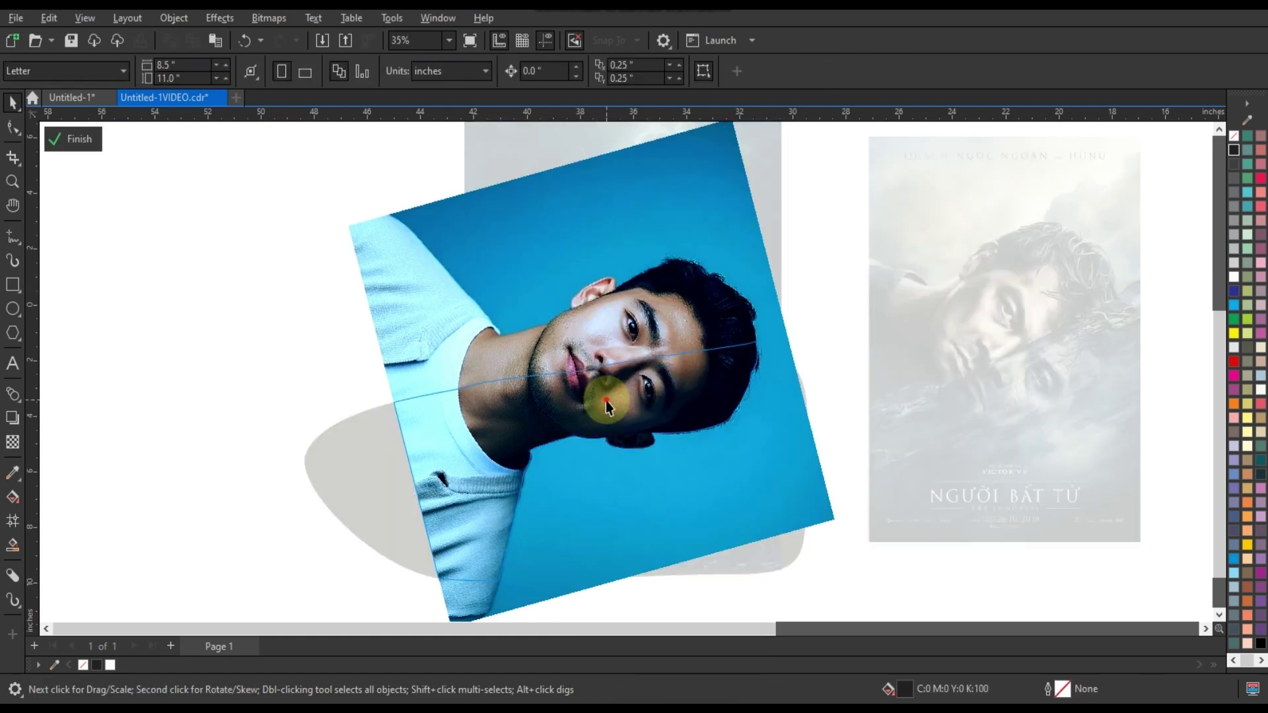
{"action": "left_click", "coordinate": [12, 443]}
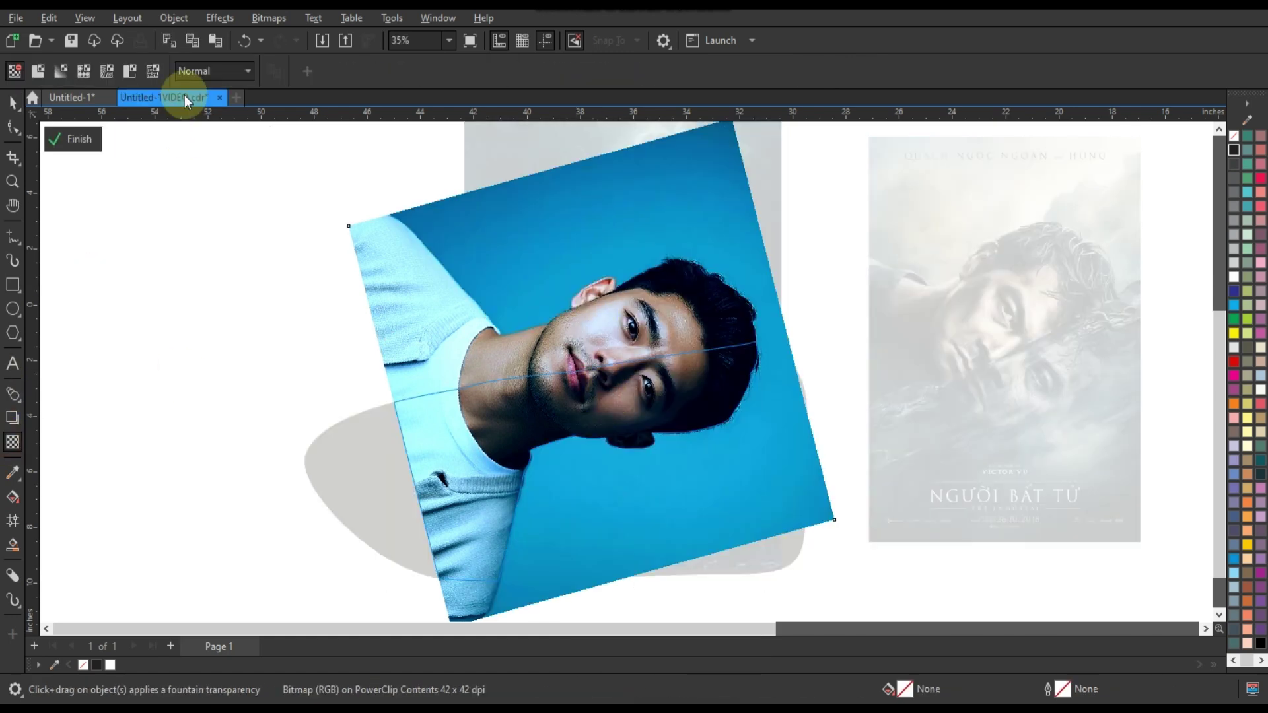
{"action": "left_click", "coordinate": [194, 71]}
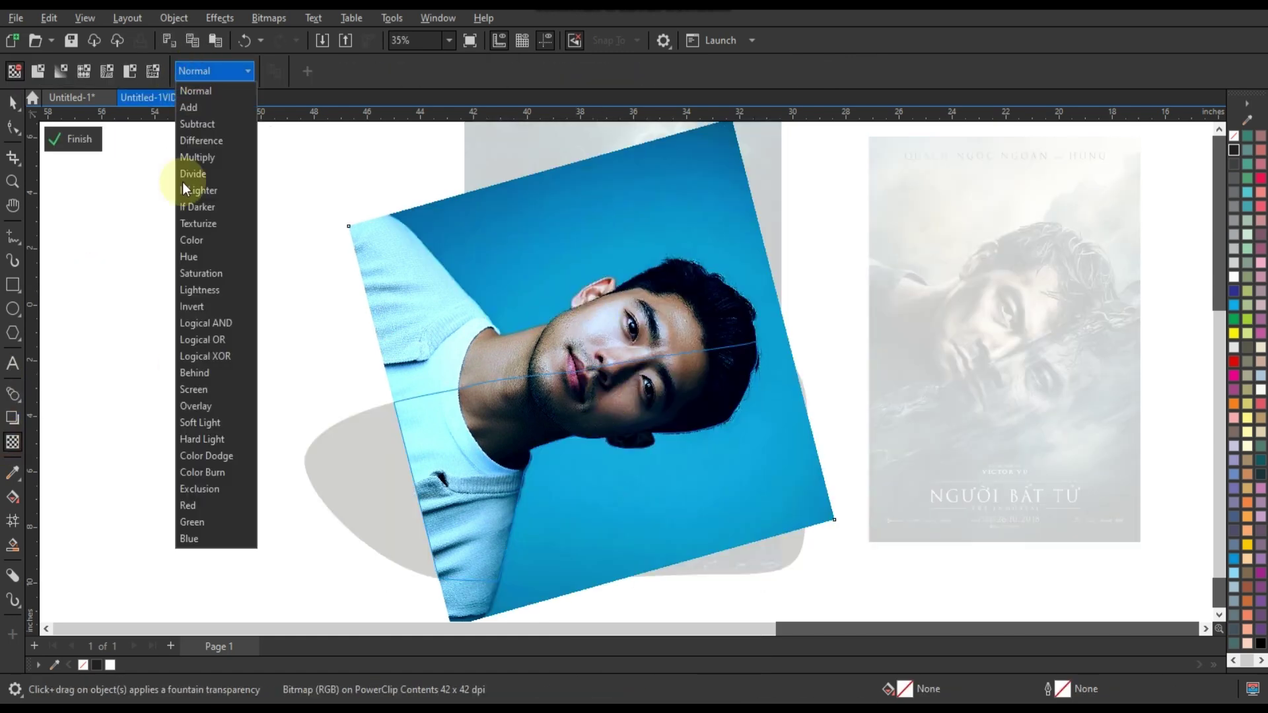
{"action": "left_click", "coordinate": [196, 406]}
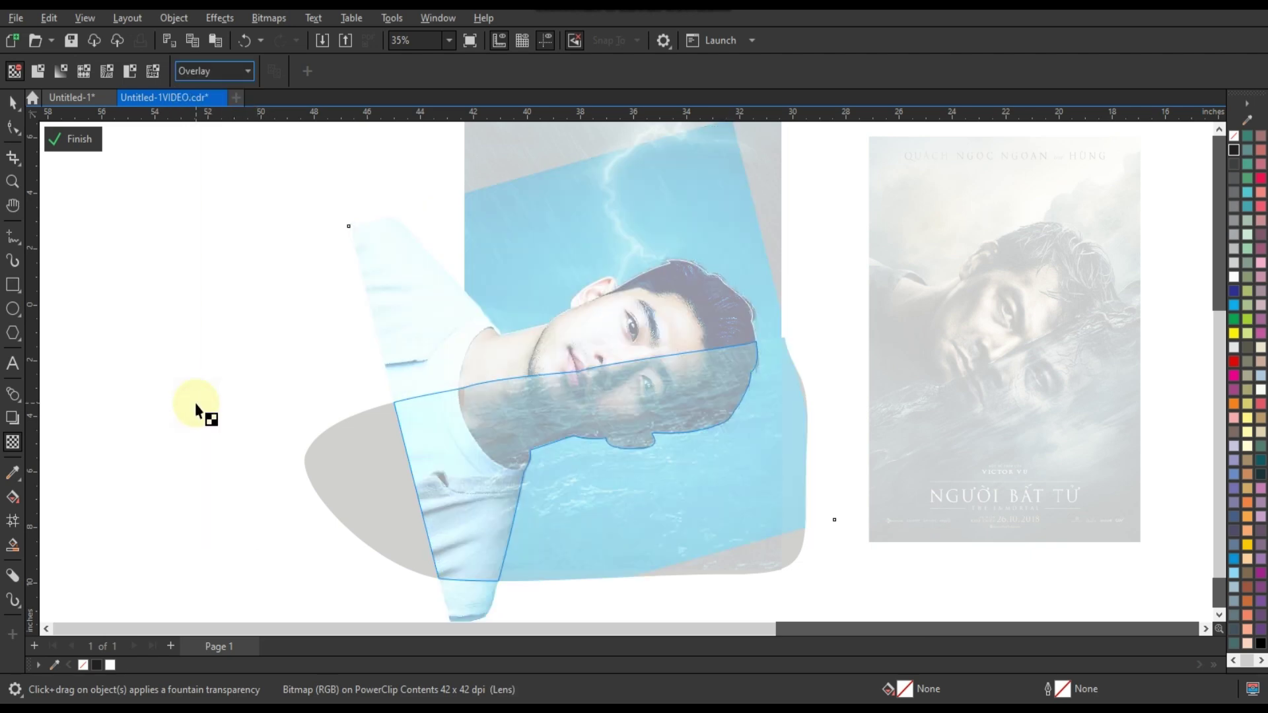
{"action": "left_click", "coordinate": [79, 140]}
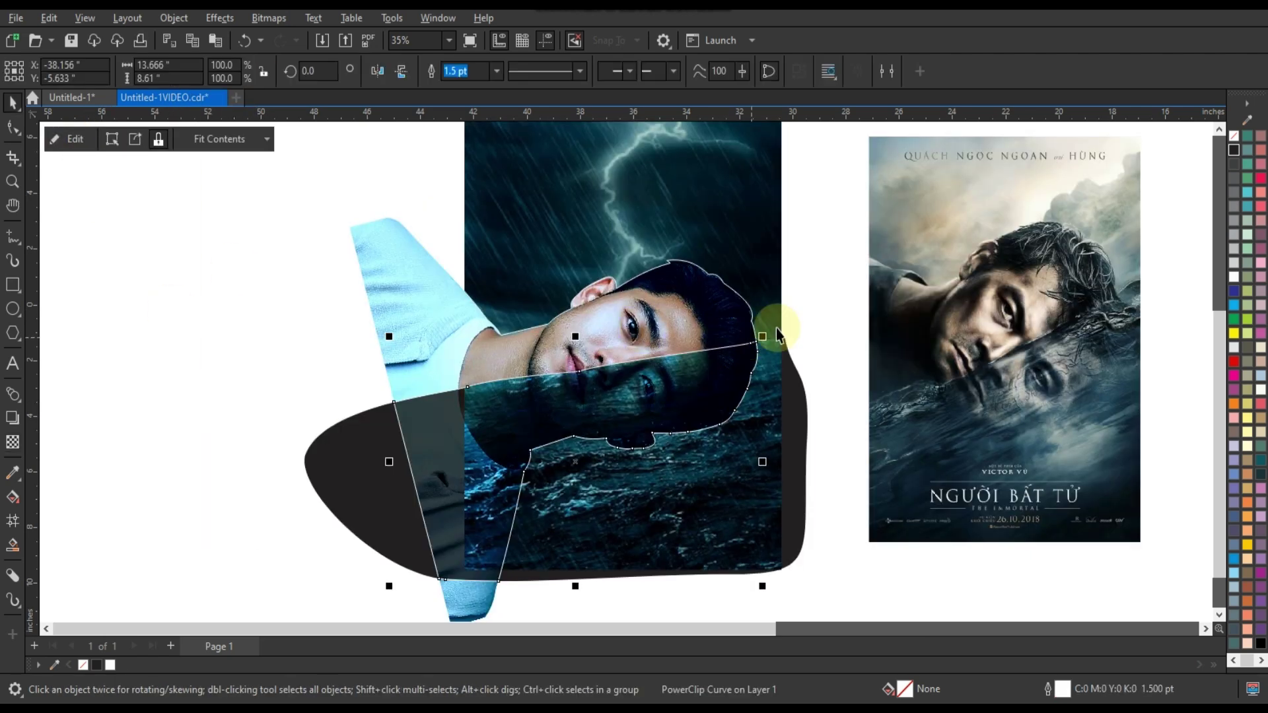
Remove the outlines from the lower portrait piece and from the full portrait cutout.
{"action": "right_click", "coordinate": [1237, 139]}
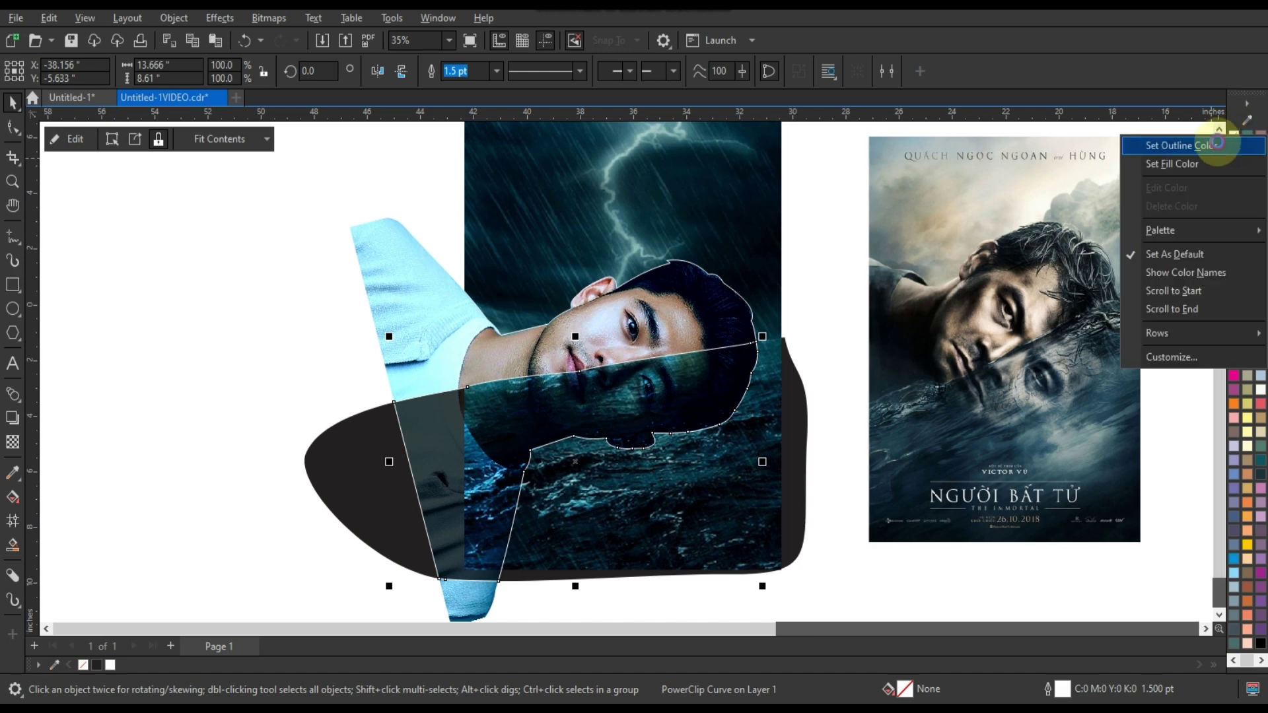
{"action": "left_click", "coordinate": [1217, 144]}
{"action": "left_click", "coordinate": [267, 361]}
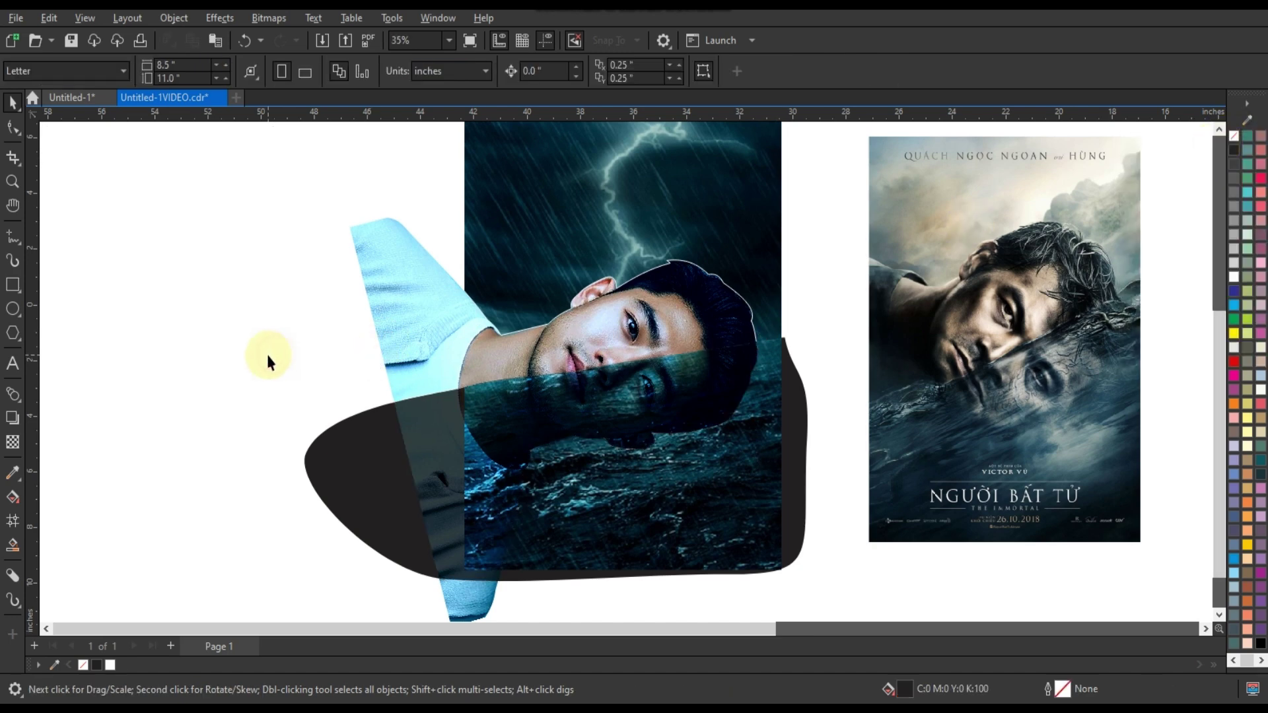
{"action": "left_click", "coordinate": [642, 321]}
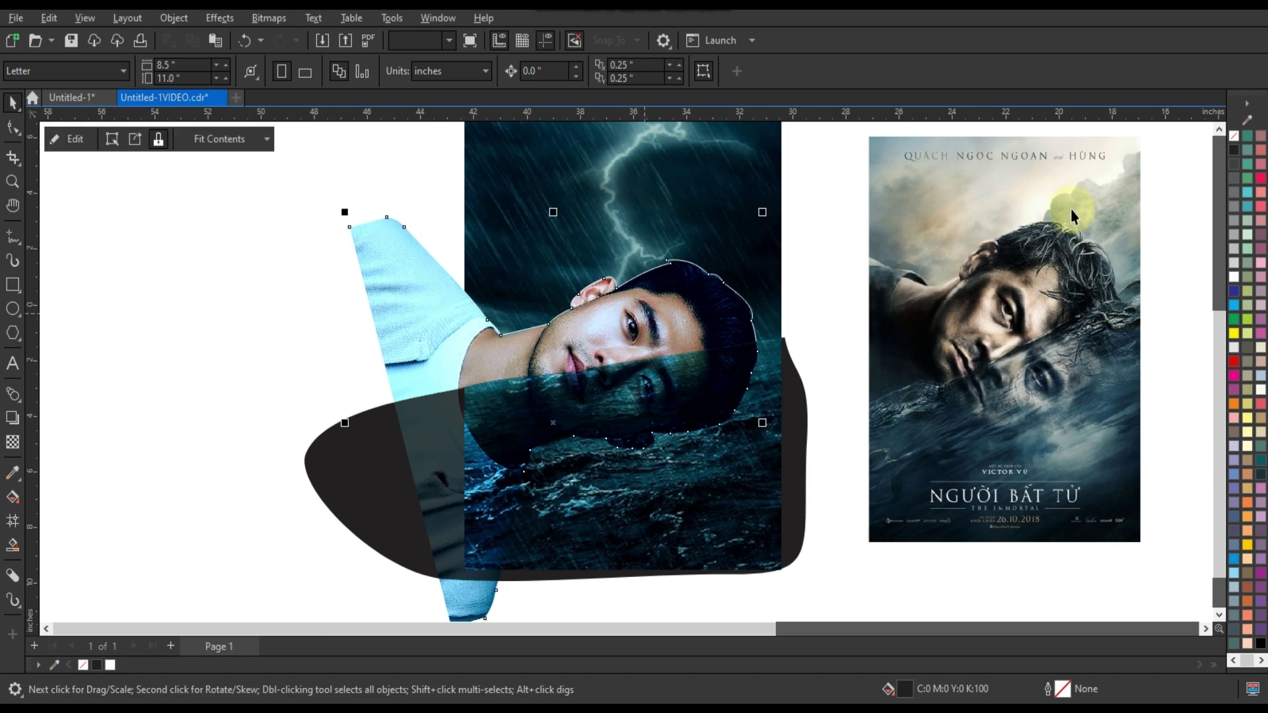
{"action": "right_click", "coordinate": [1235, 140]}
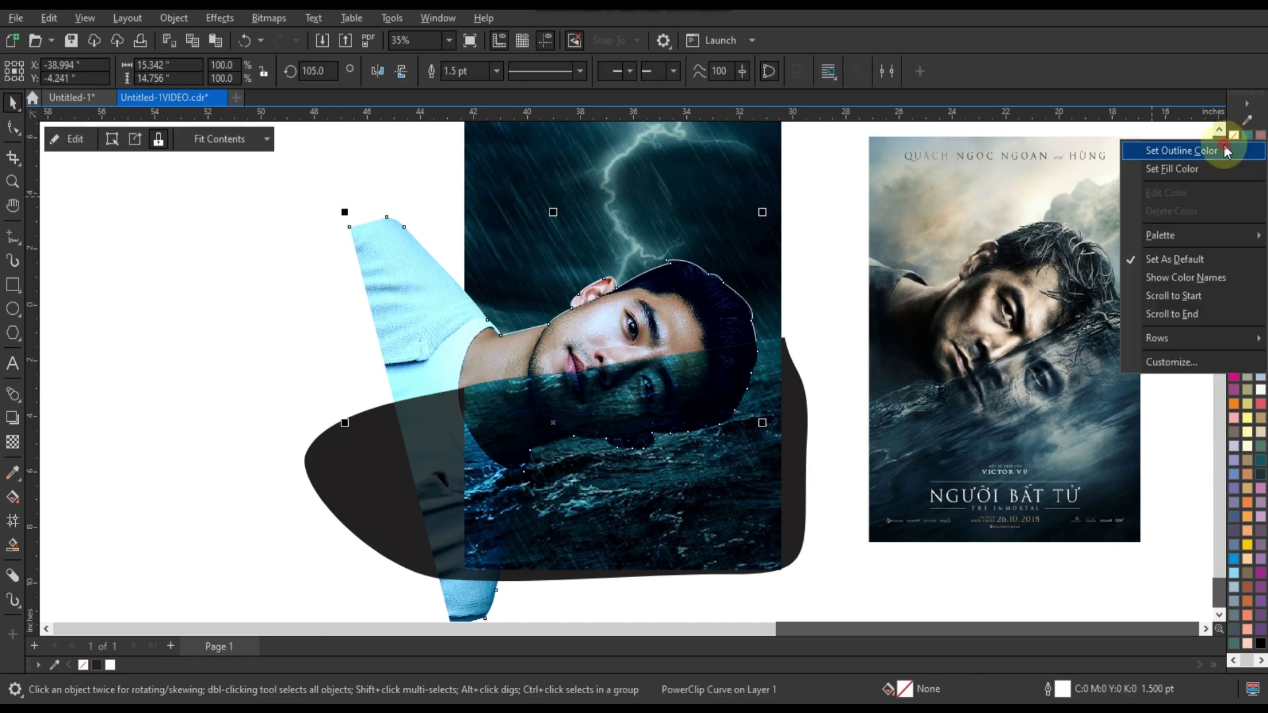
{"action": "left_click", "coordinate": [1223, 145]}
{"action": "left_click", "coordinate": [303, 357]}
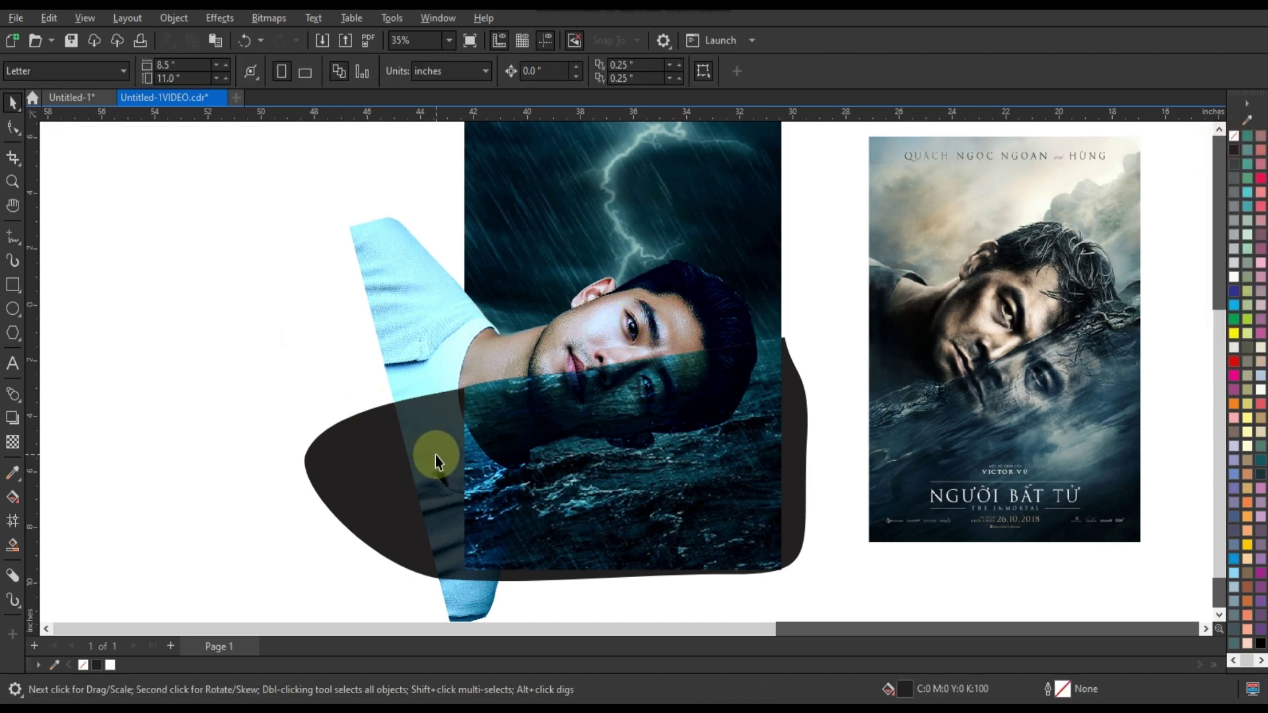
Draw a black rectangle about 11.6 × 17.8 inches over the storm picture as the poster frame.
{"action": "scroll", "coordinate": [435, 454], "scroll_direction": "down", "scroll_amount": 2}
{"action": "left_click", "coordinate": [9, 185]}
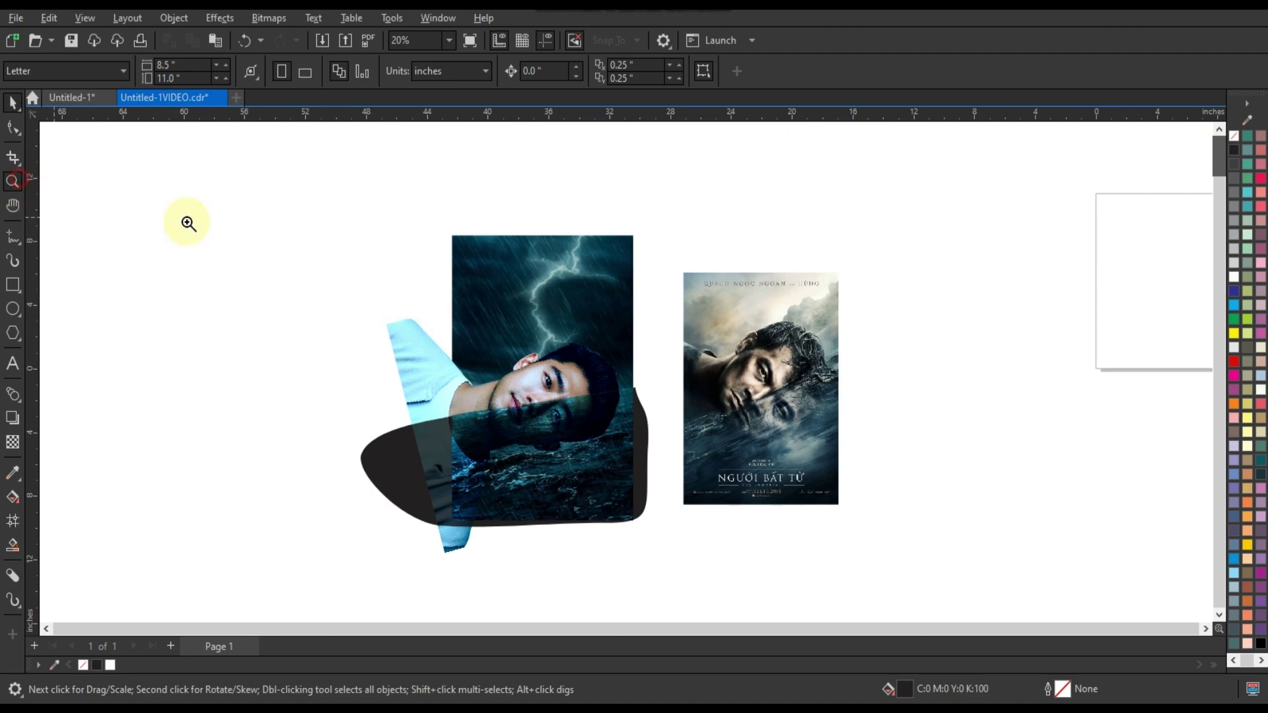
{"action": "left_click_drag", "start_coordinate": [428, 196], "coordinate": [888, 551]}
{"action": "left_click", "coordinate": [13, 285]}
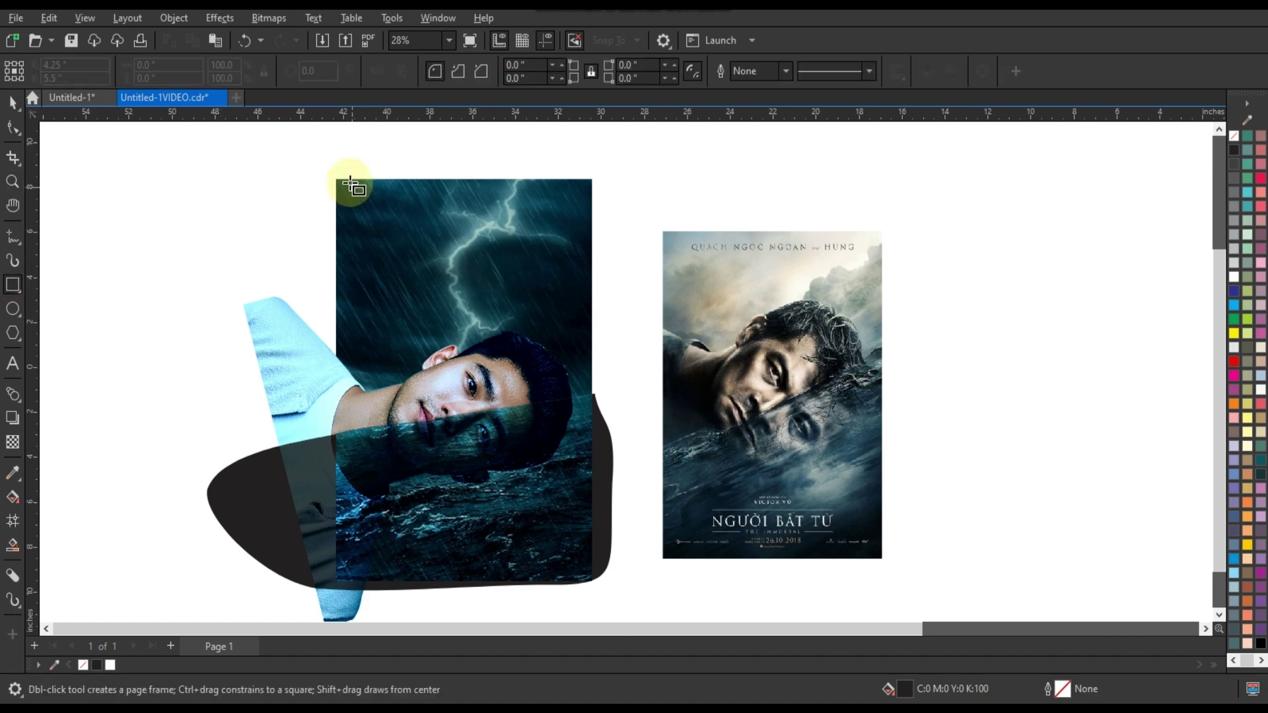
{"action": "left_click_drag", "start_coordinate": [338, 180], "coordinate": [590, 585]}
{"action": "left_click", "coordinate": [13, 103]}
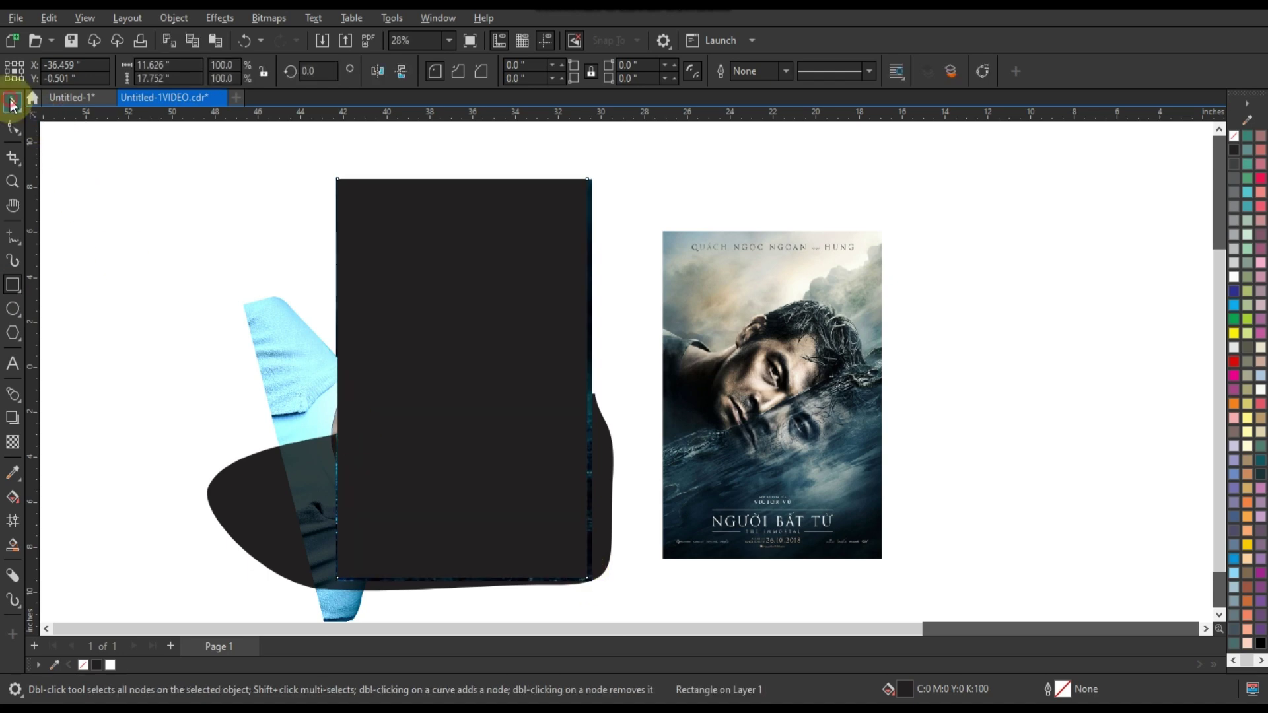
PowerClip the storm picture, sea shape and both portrait pieces inside the black poster rectangle.
{"action": "left_click_drag", "start_coordinate": [160, 142], "coordinate": [652, 600]}
{"action": "left_click", "coordinate": [556, 211]}
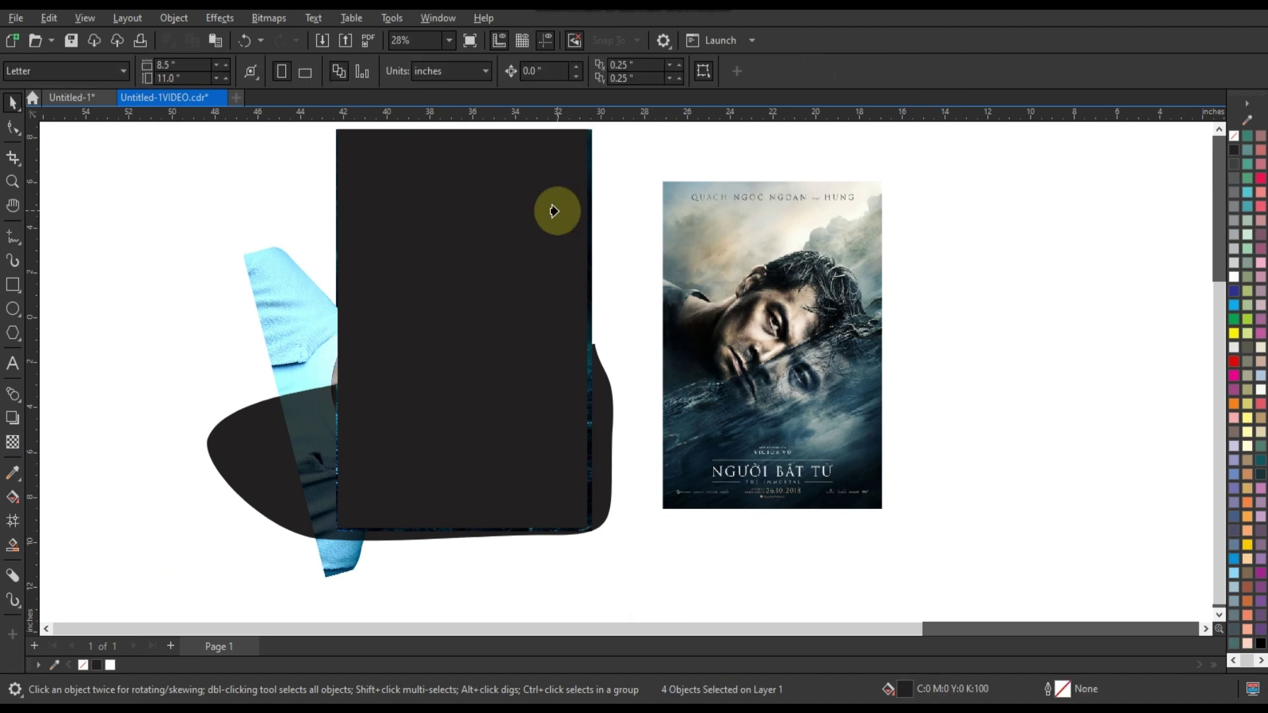
{"action": "key", "text": "shift+F2"}
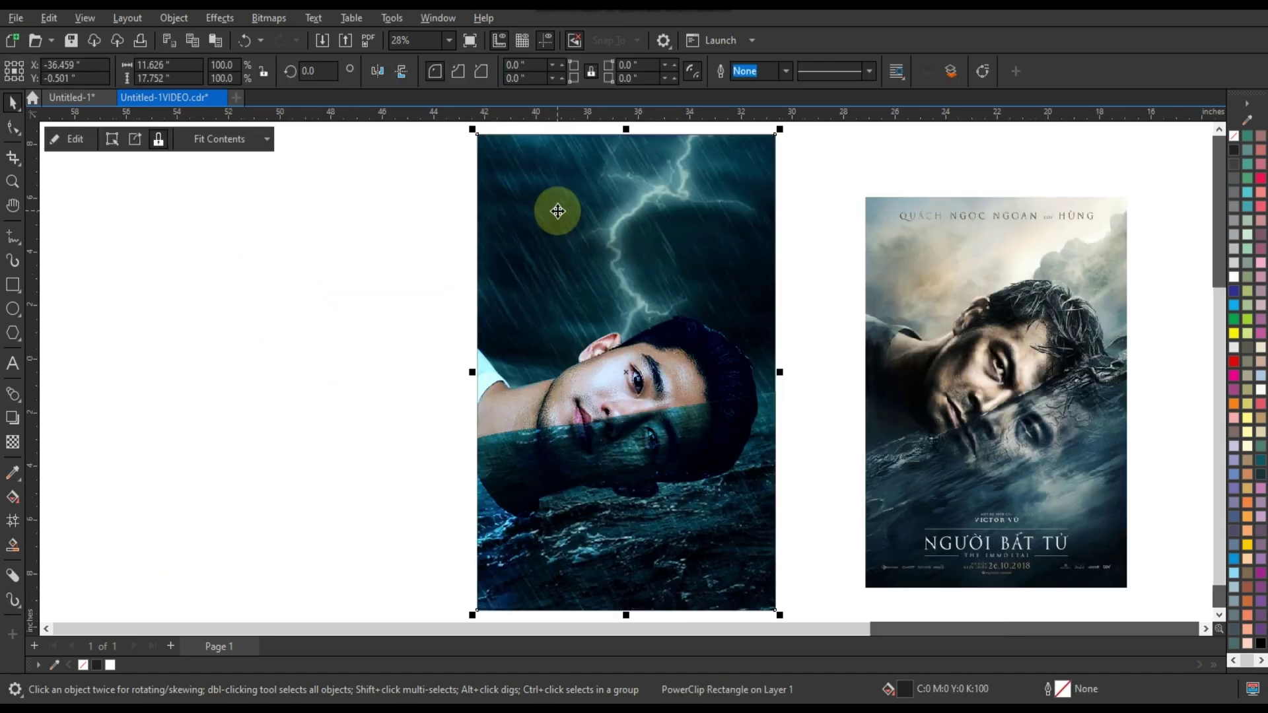
{"action": "left_click", "coordinate": [329, 338]}
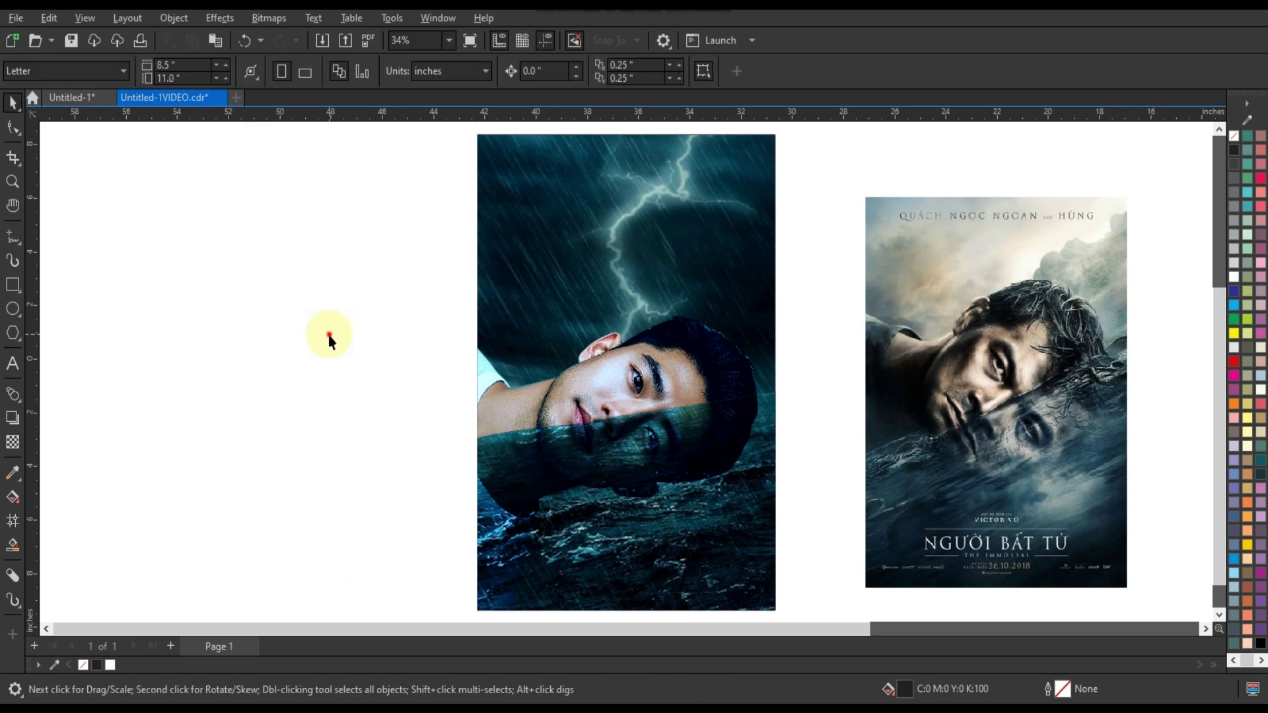
Open the poster rectangle's PowerClip contents for editing.
{"action": "right_click", "coordinate": [698, 338]}
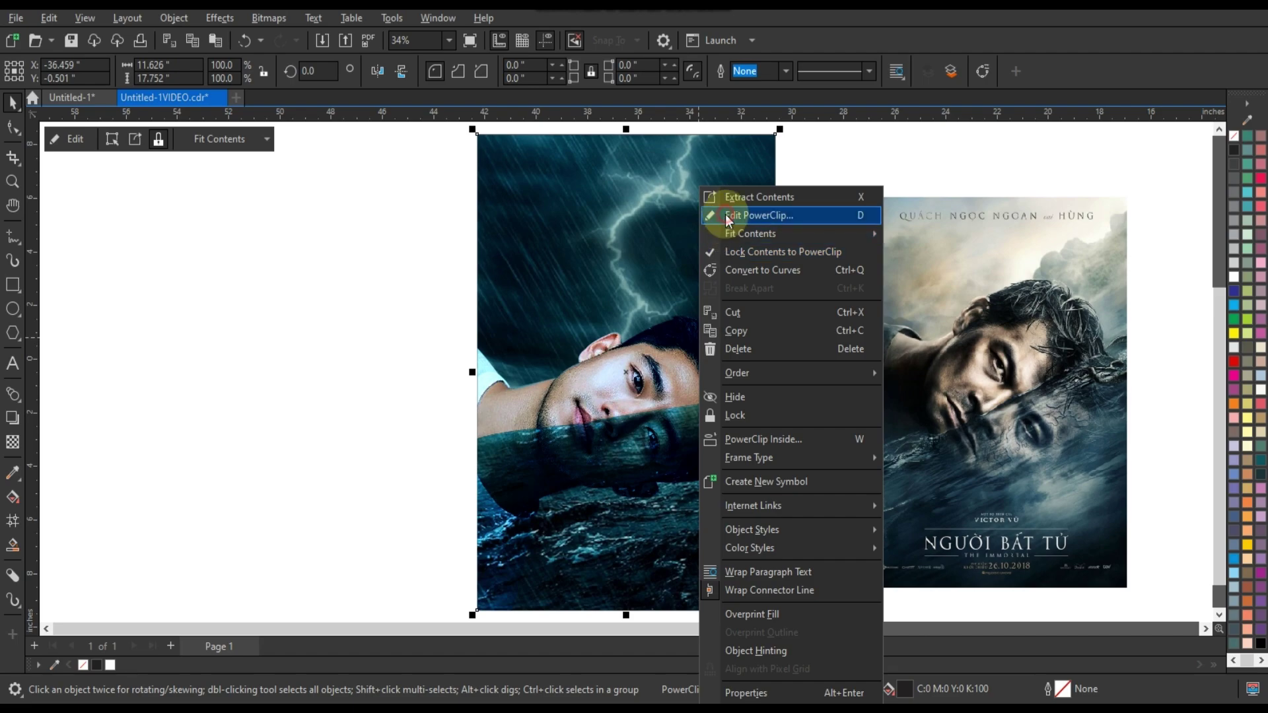
{"action": "left_click", "coordinate": [725, 215]}
{"action": "left_click", "coordinate": [684, 445]}
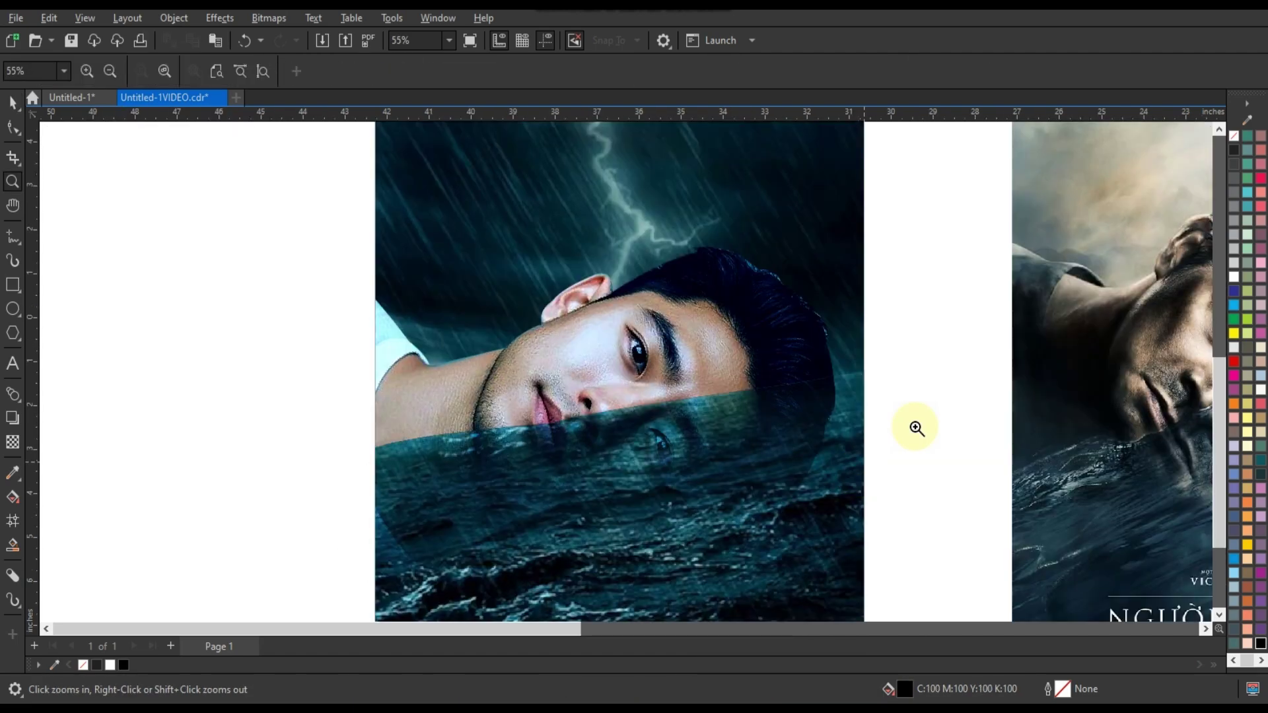
{"action": "key", "text": "F9"}
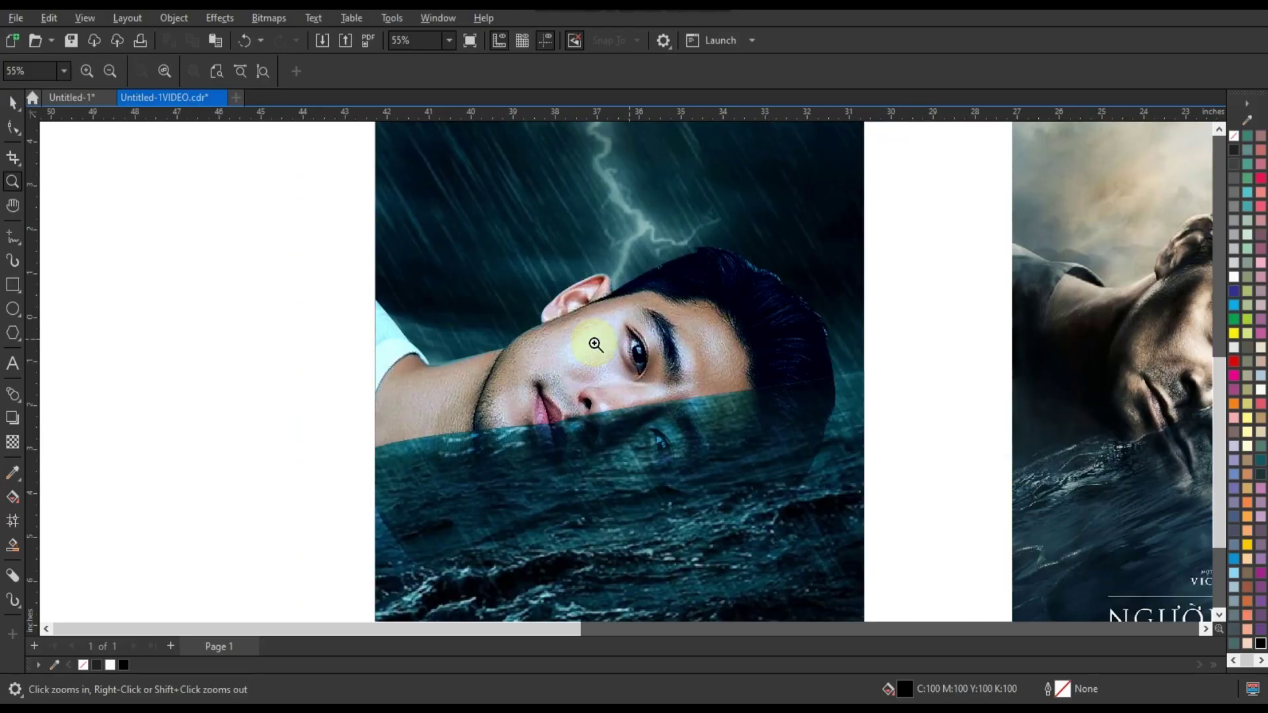
{"action": "scroll", "coordinate": [772, 338], "scroll_direction": "down", "scroll_amount": 4}
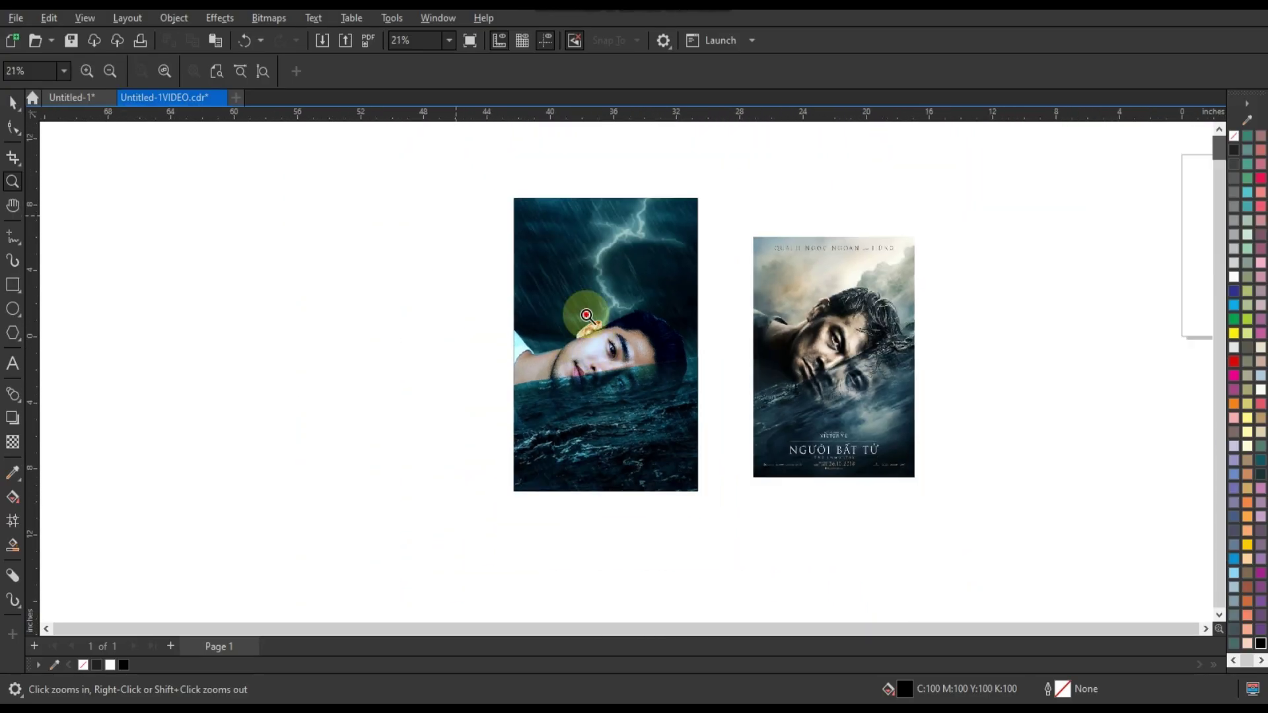
{"action": "left_click_drag", "start_coordinate": [459, 216], "coordinate": [959, 497]}
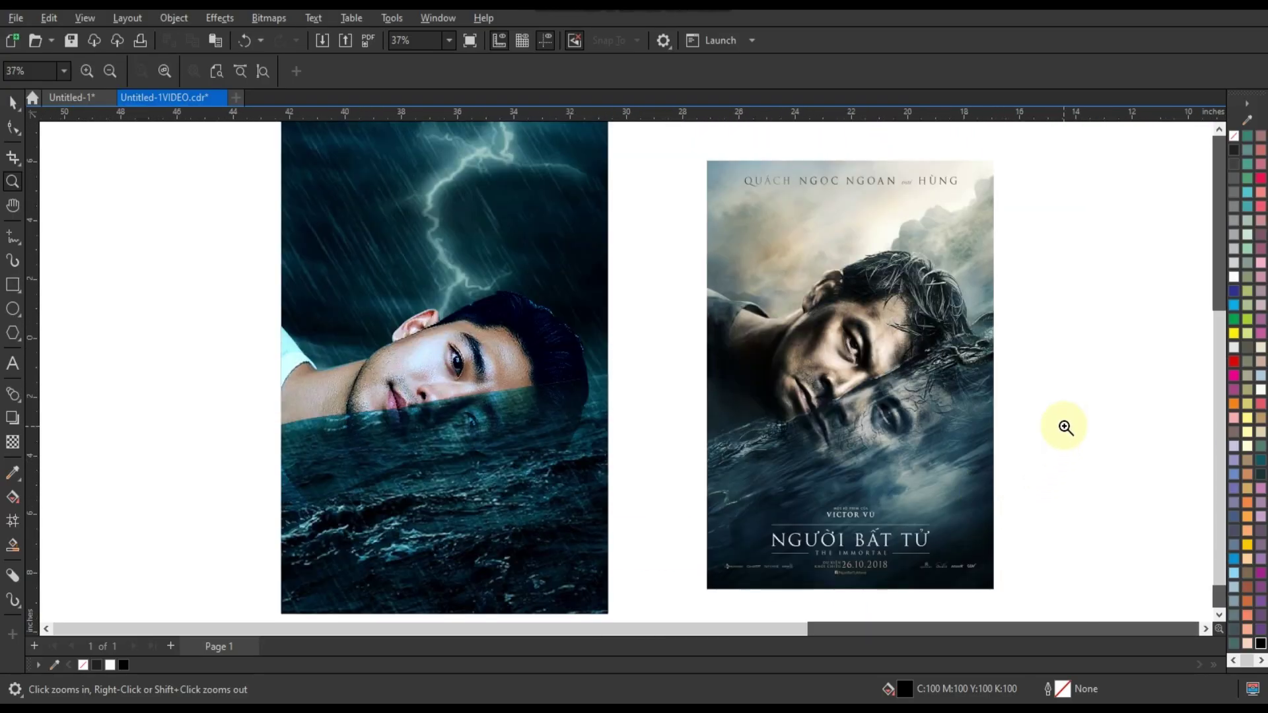